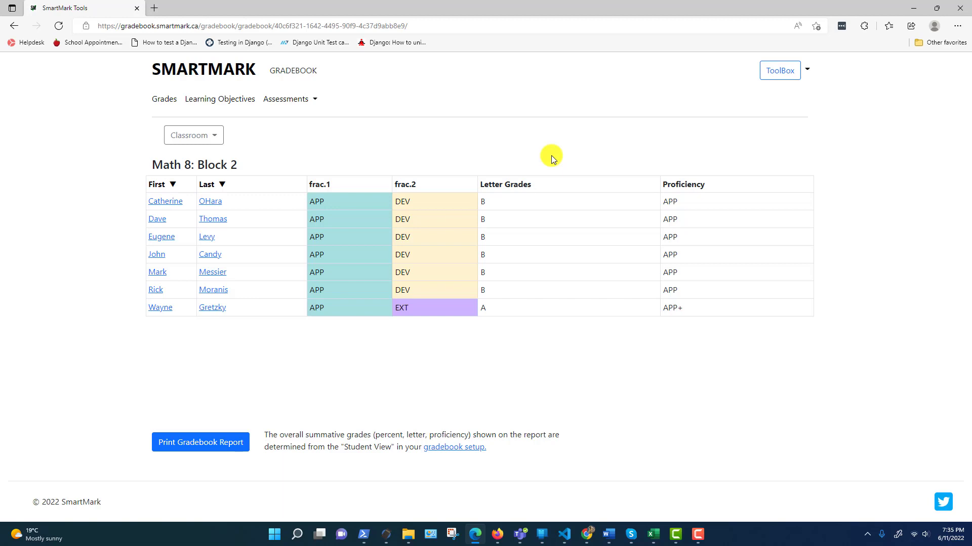
- Add a published assessment named Test 3 to the Math 8 course, covering objectives frac.1 and frac.2 and dated 06/08/2022
left_click(291, 100)
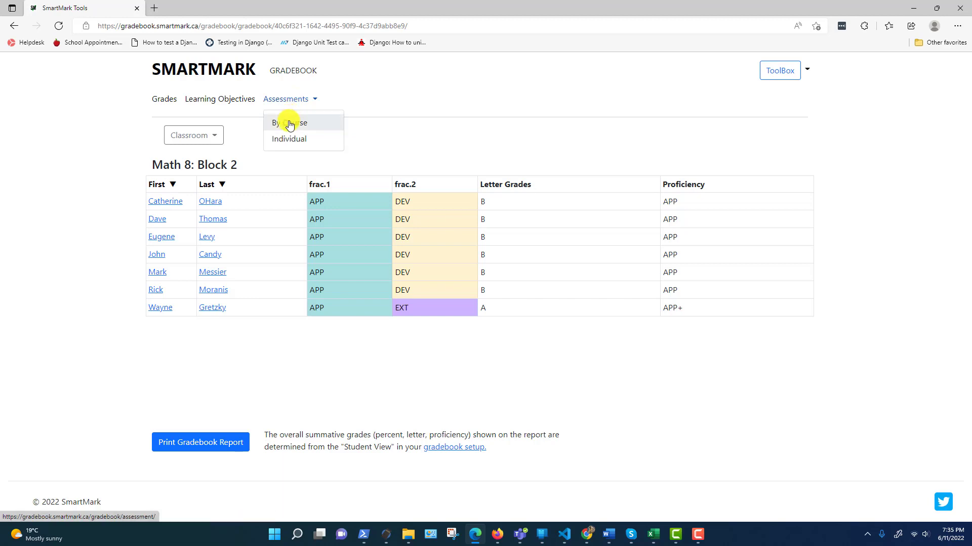
left_click(290, 123)
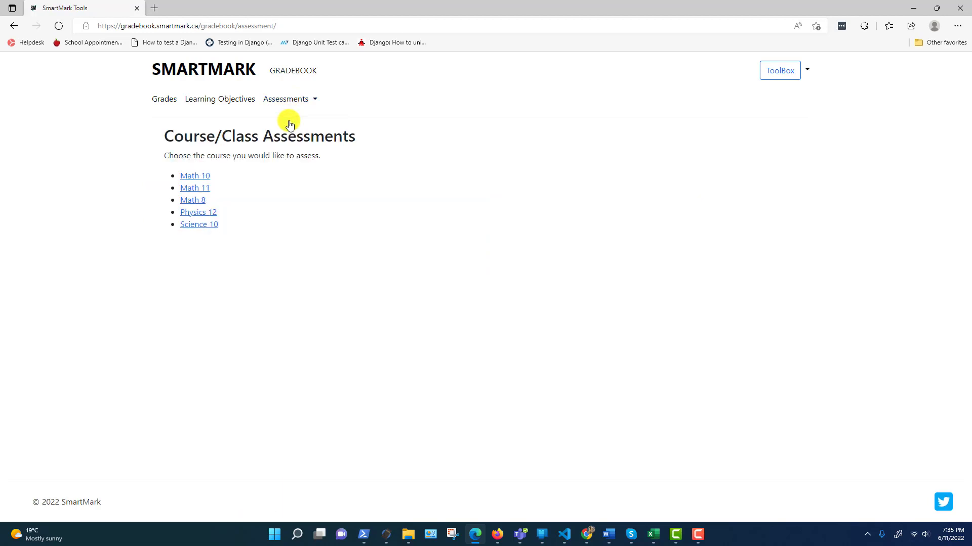
left_click(200, 201)
left_click(363, 289)
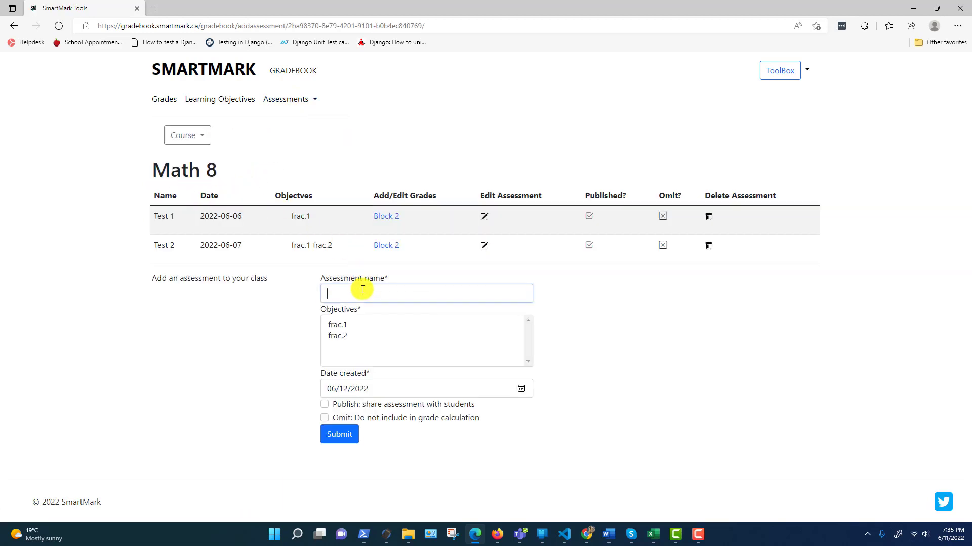
type("Test 3")
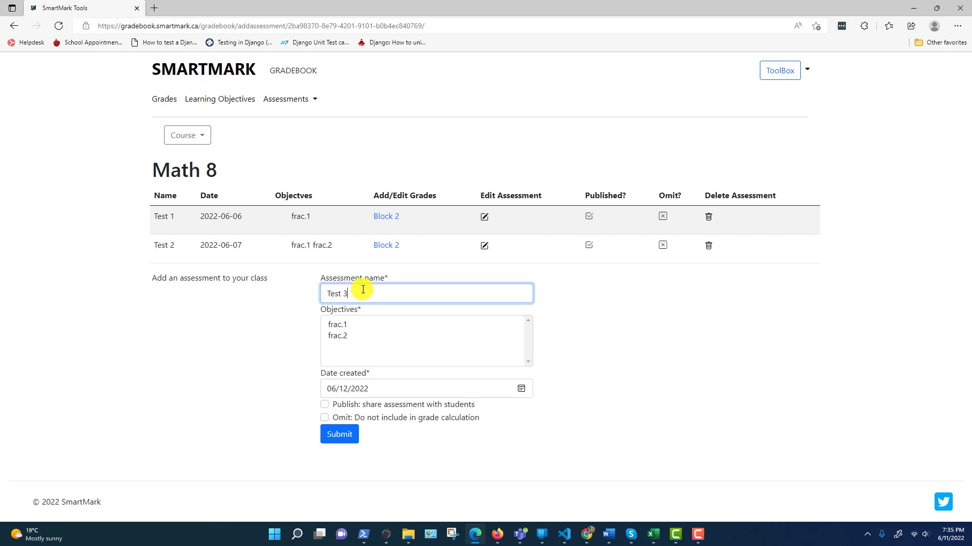
left_click(339, 336)
left_click(342, 327, "ctrl")
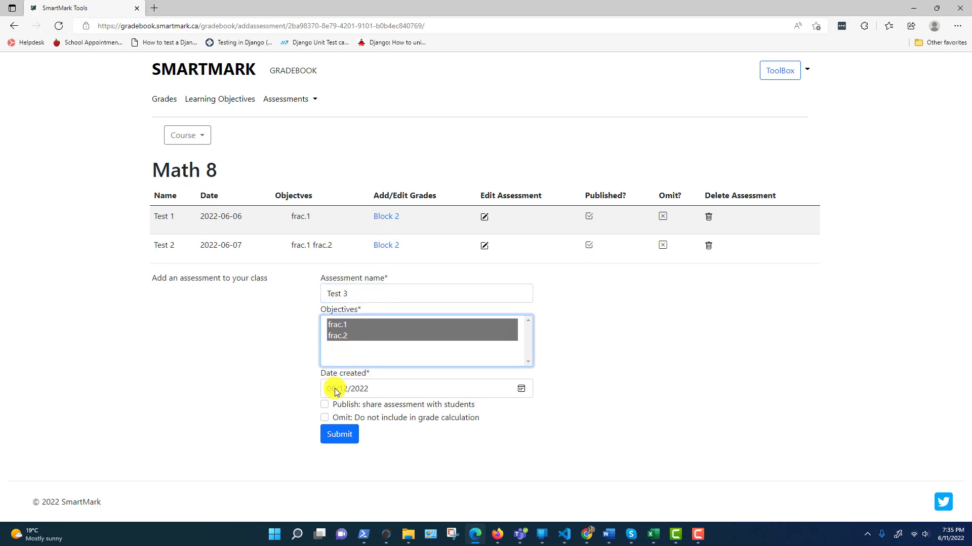
left_click(521, 388)
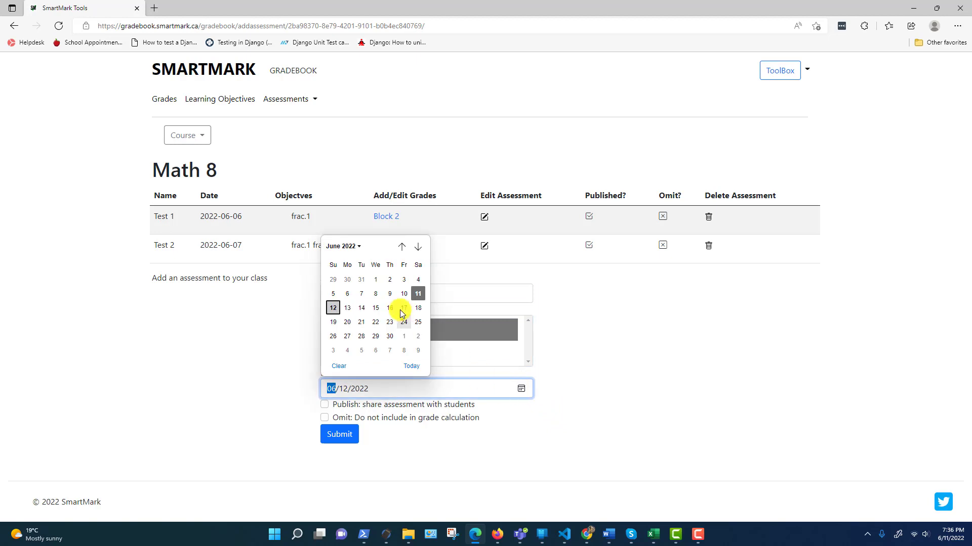
left_click(375, 294)
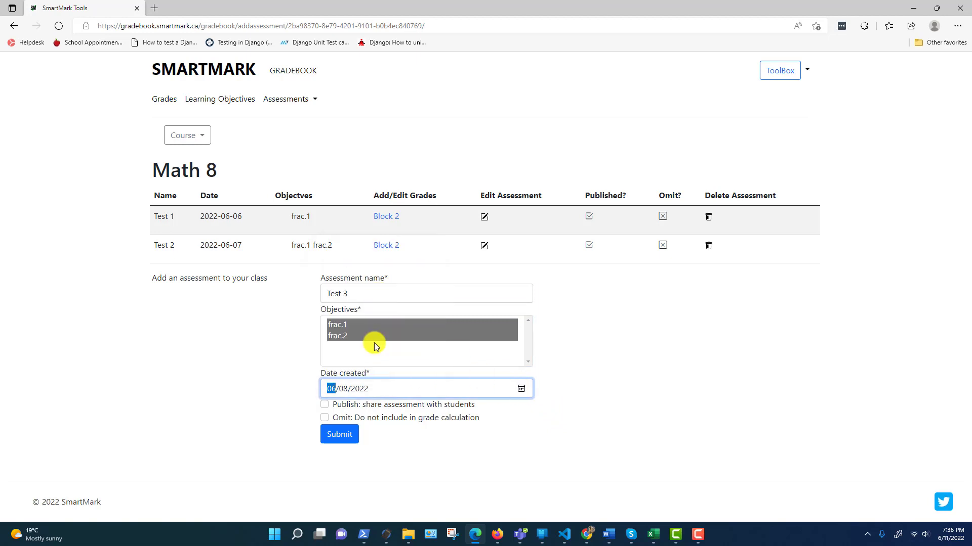
left_click(325, 404)
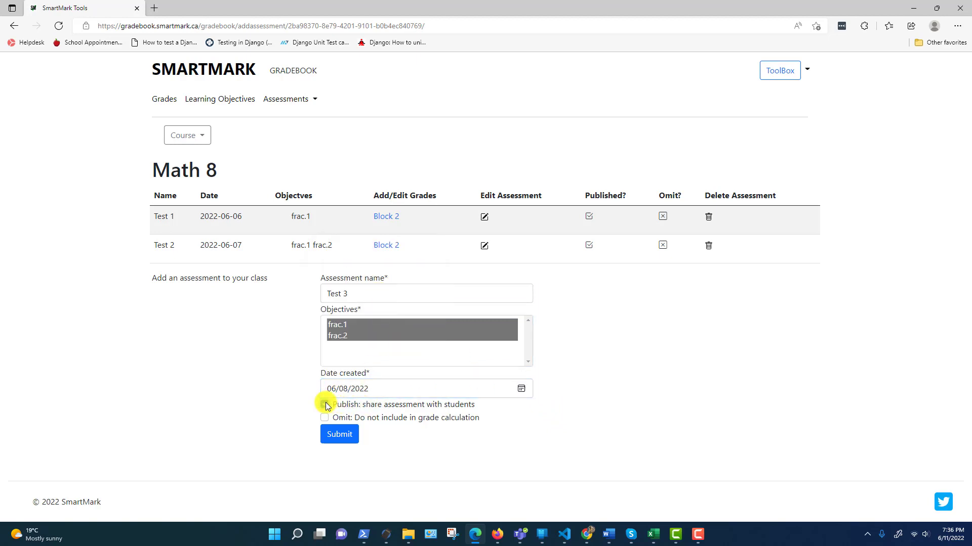
left_click(336, 433)
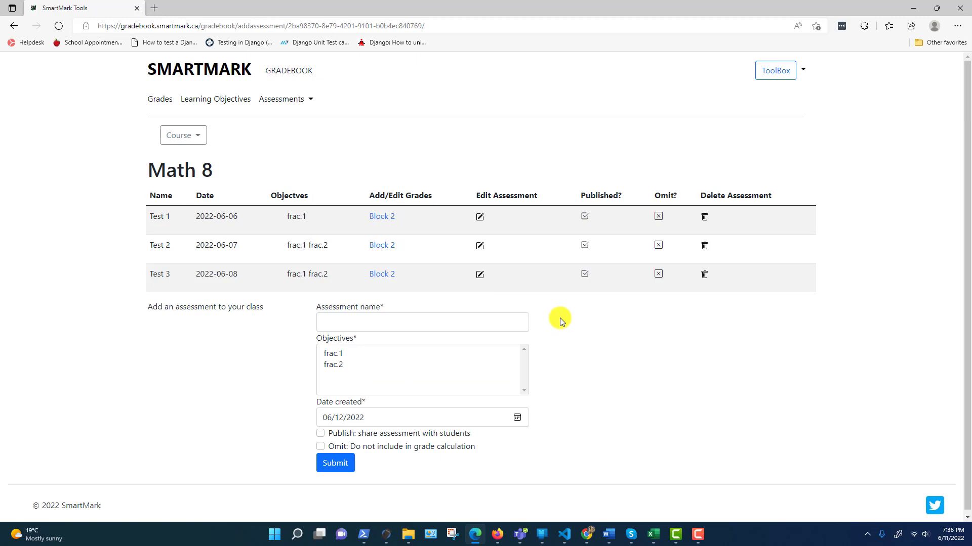
- Grade frac.1 as EXT for all seven Block 2 students on Test 3
left_click(384, 275)
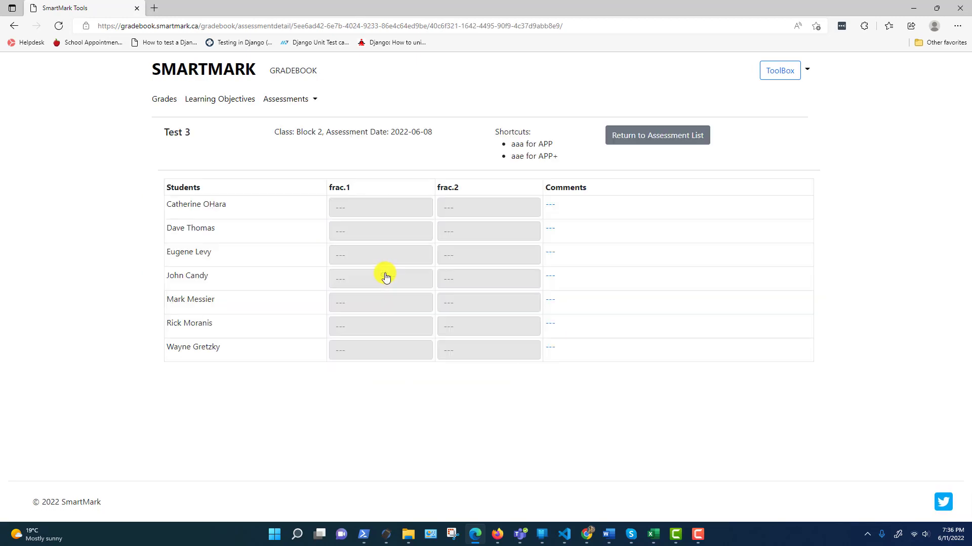
left_click(351, 210)
type("ext")
left_click(349, 228)
type("ext")
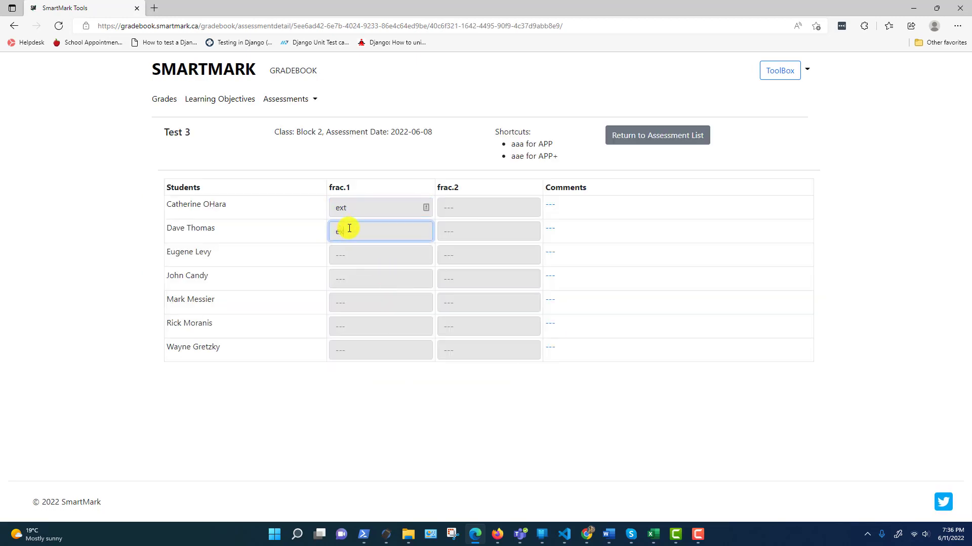
left_click(348, 253)
type("ext")
left_click(351, 279)
type("ext")
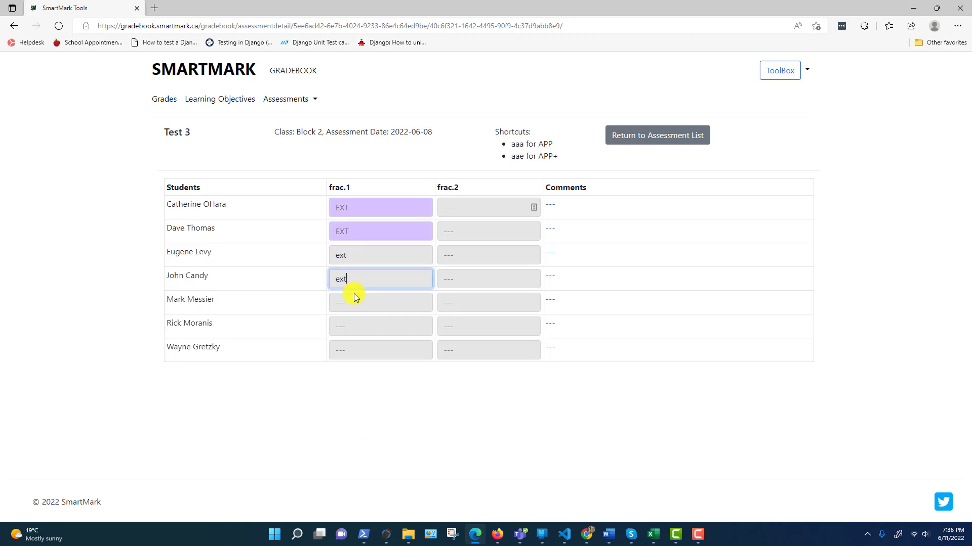
left_click(353, 298)
type("ext")
left_click(356, 328)
type("ext")
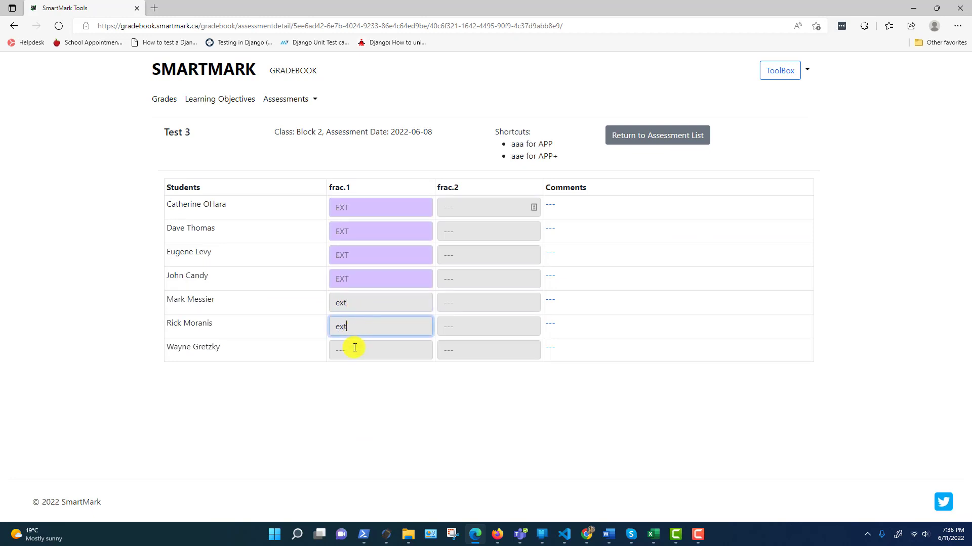
left_click(354, 348)
type("ext")
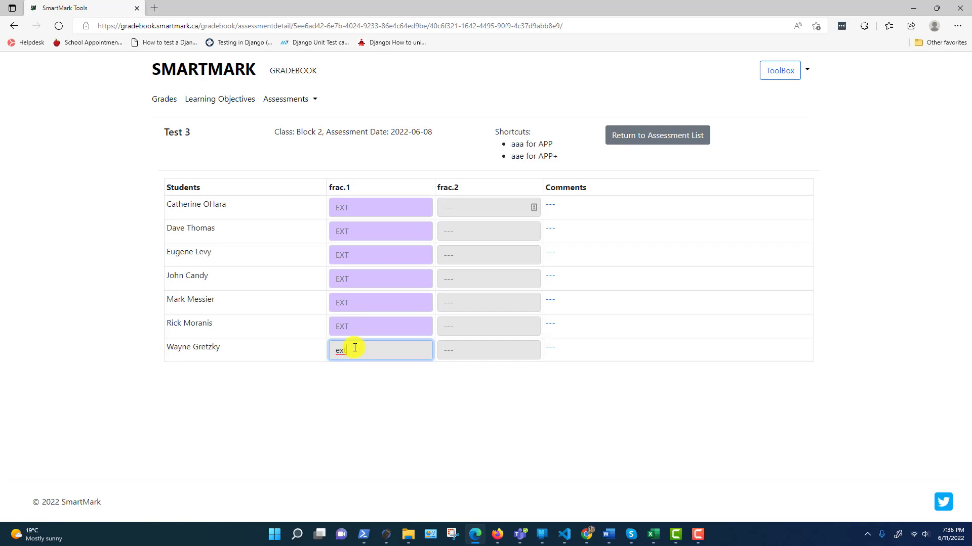
- Grade frac.2 as DEV for the first six students on Test 3
left_click(461, 206)
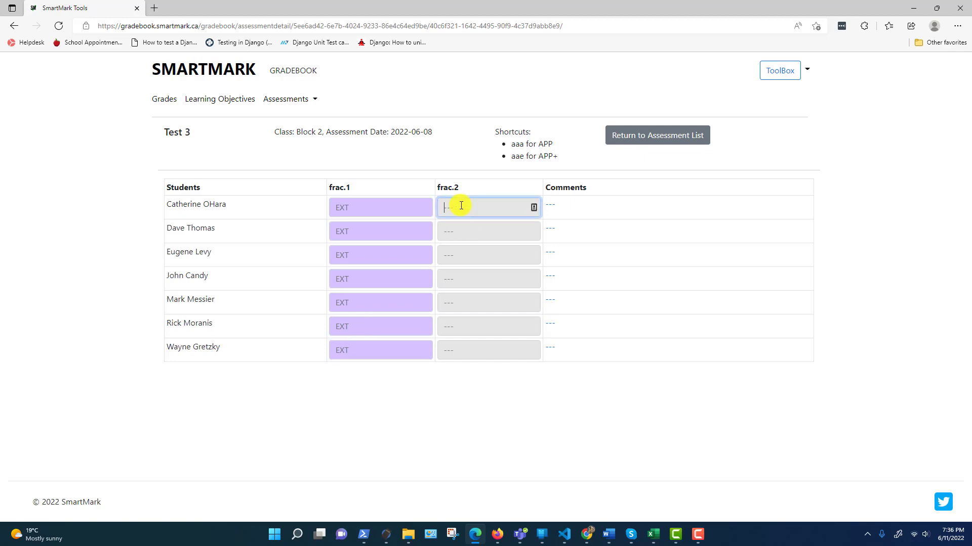
type("d")
key("BackSpace")
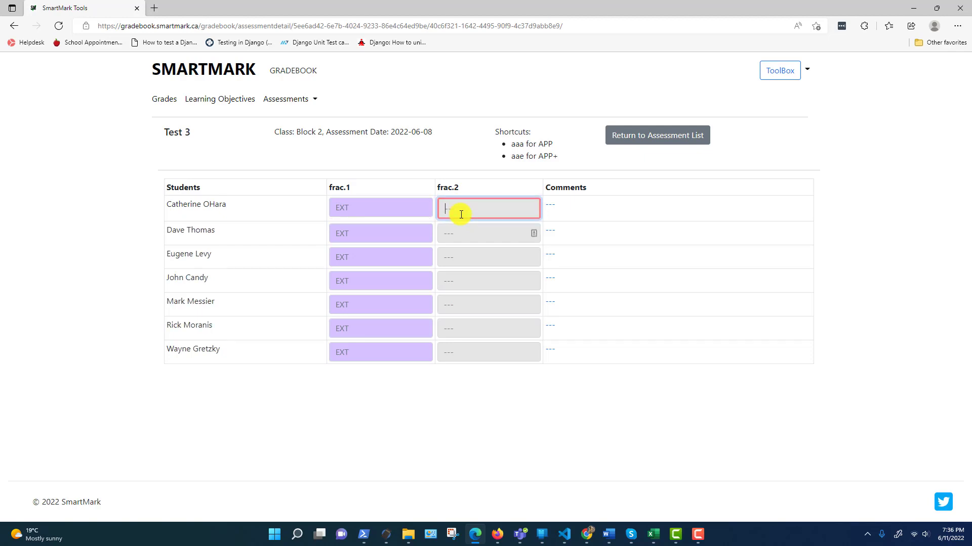
type("e")
key("Return")
left_click(461, 215)
type("dev")
key("Return")
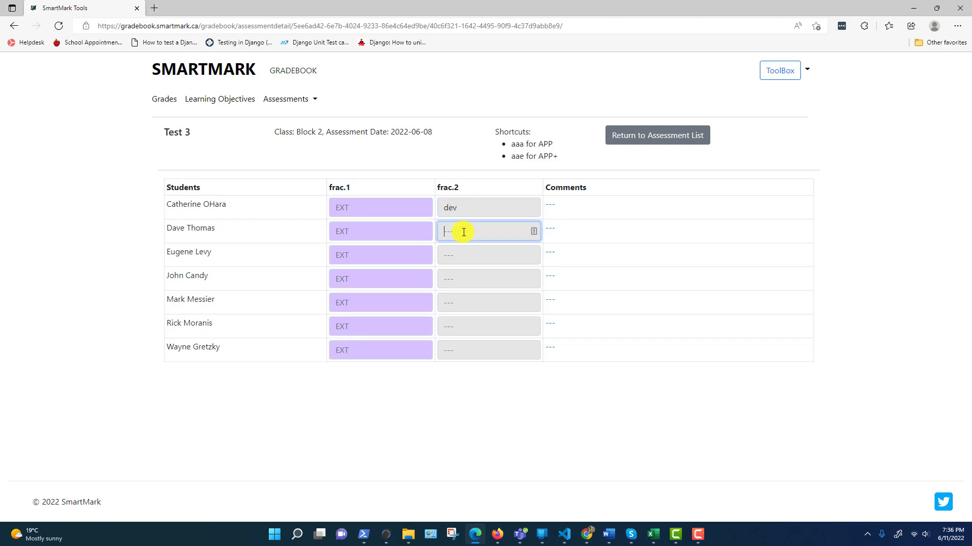
type("dev")
key("Return")
type("dev")
key("Return")
type("de")
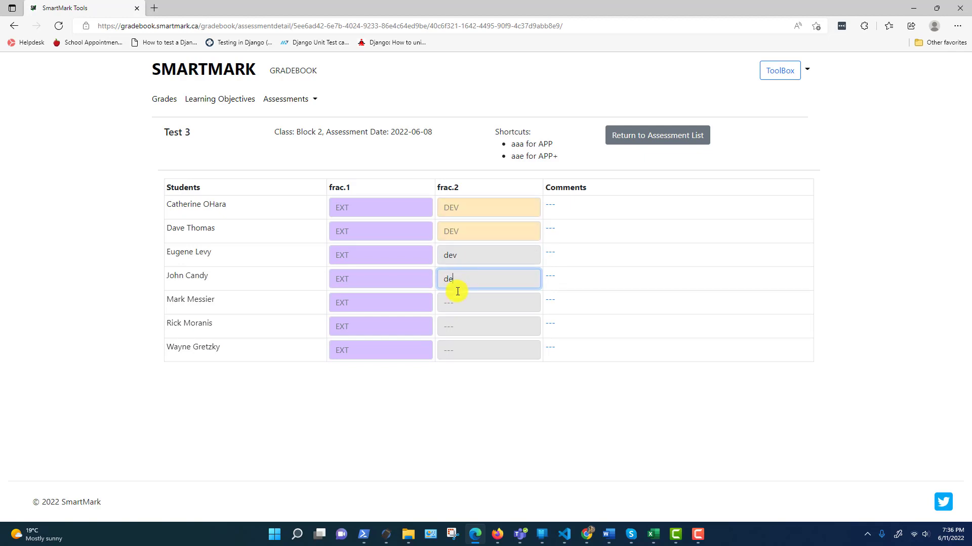
type("v")
key("Return")
type("dev")
key("Return")
type("d")
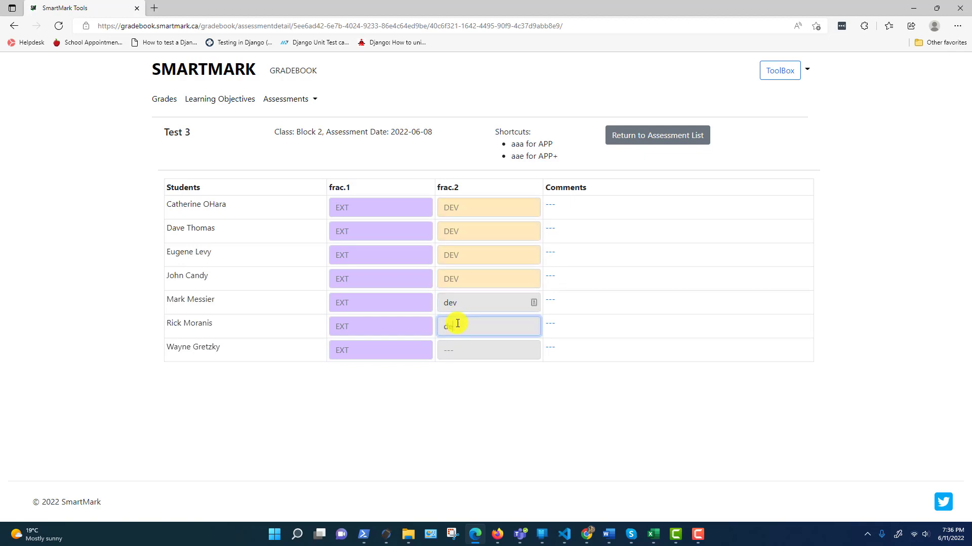
type("ev")
key("Return")
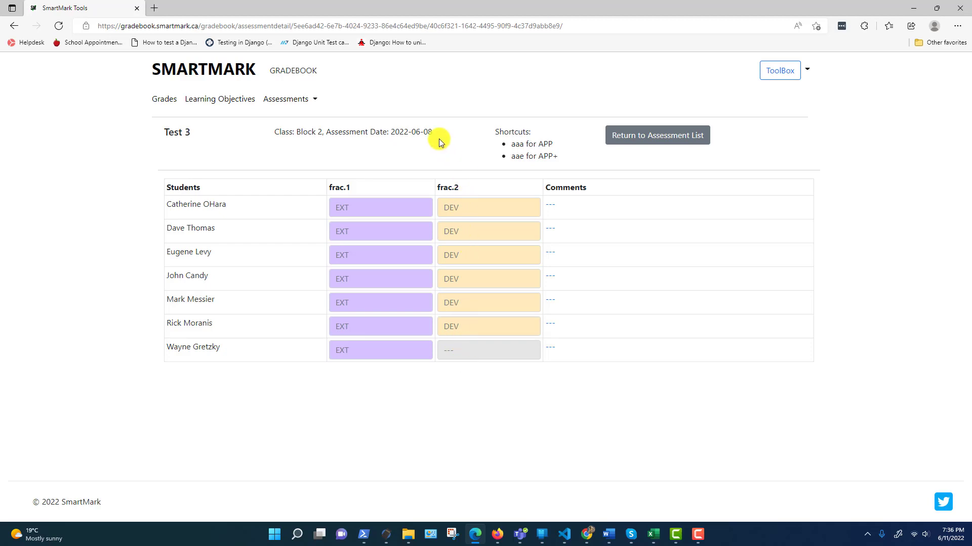
- Open the Block 2 (Math 8) gradebook to review the students' overall grades
left_click(164, 102)
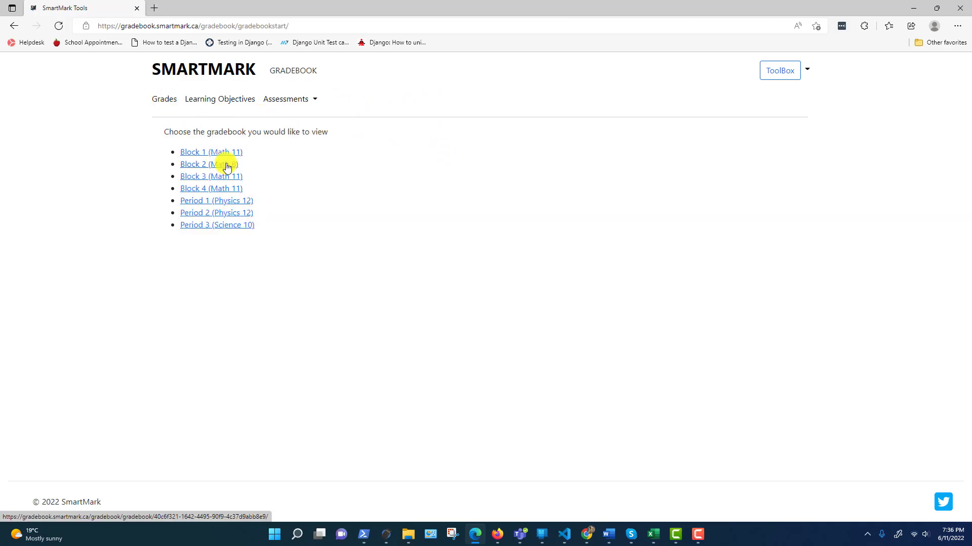
left_click(226, 166)
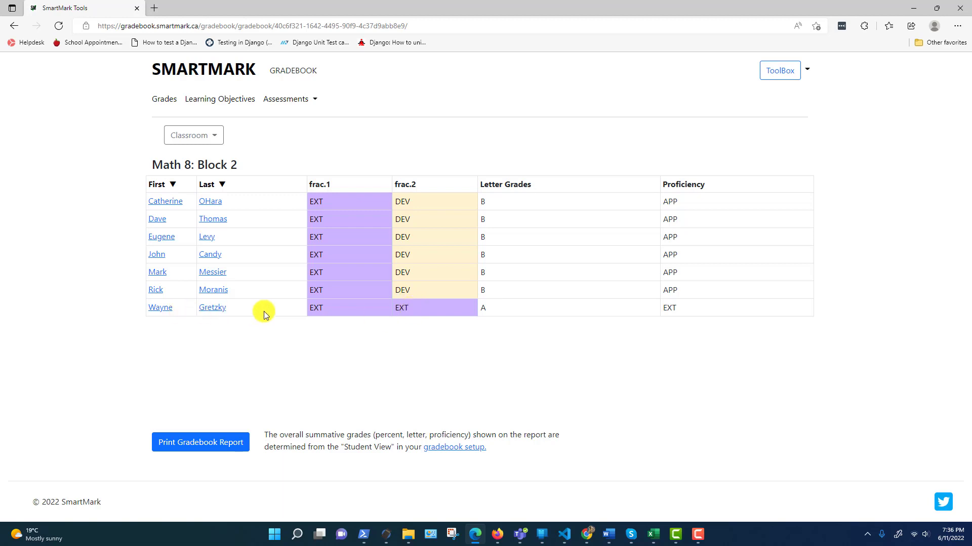
- Add a published assessment named Test 4 to the Math 8 course, covering only objective frac.2 and dated 06/09/2022
left_click(277, 103)
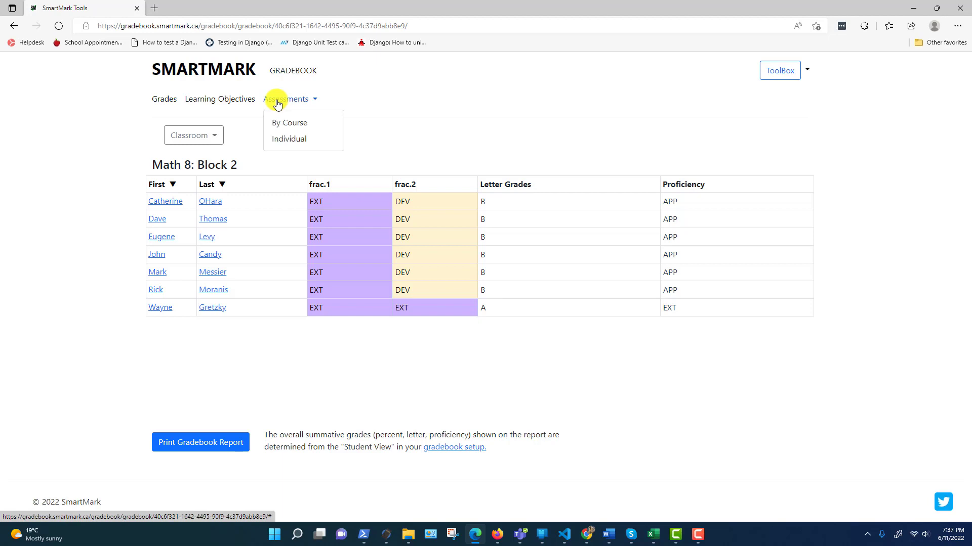
left_click(297, 126)
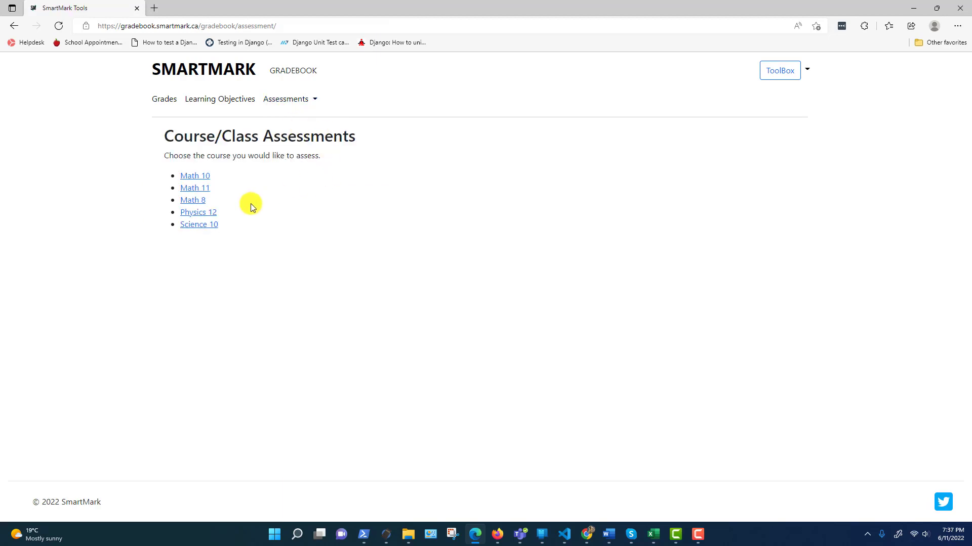
left_click(197, 201)
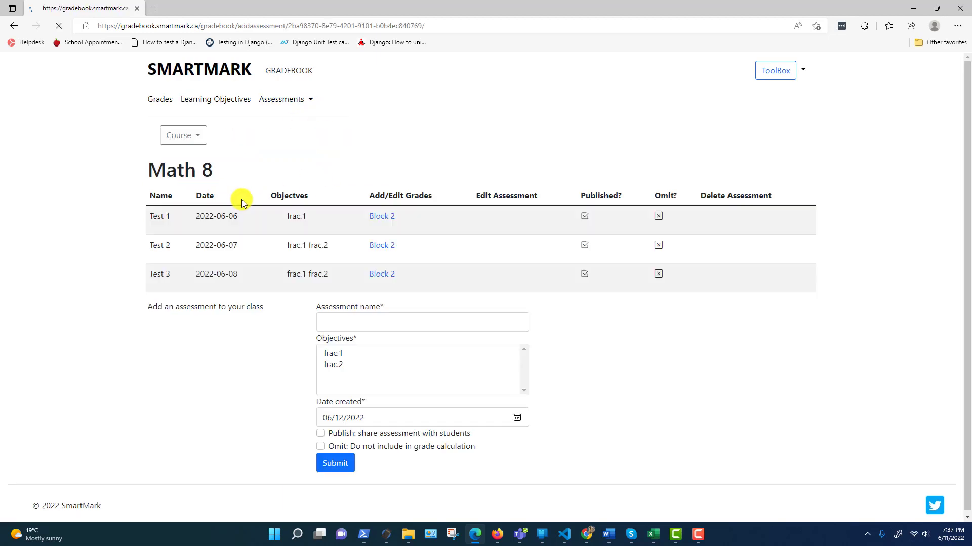
left_click(343, 324)
type("Test 4")
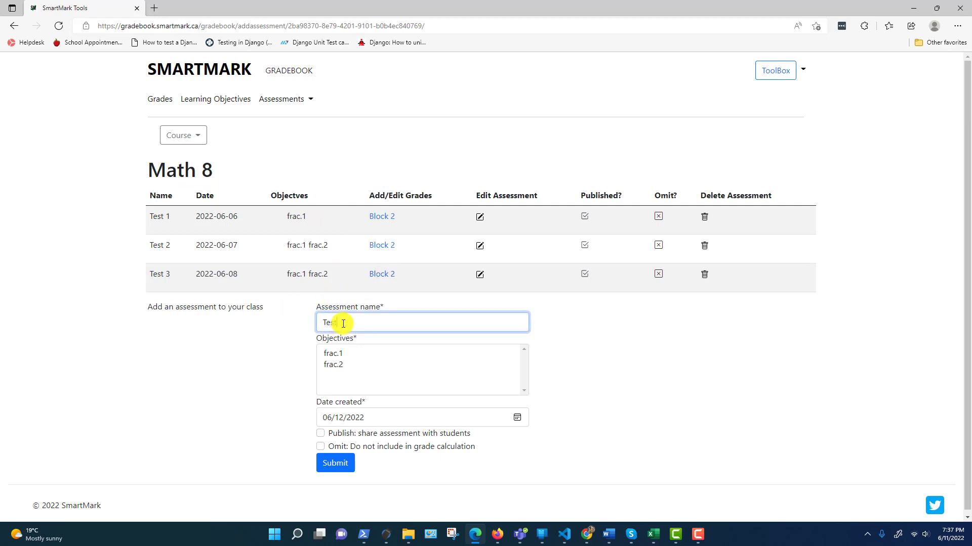
left_click(343, 364)
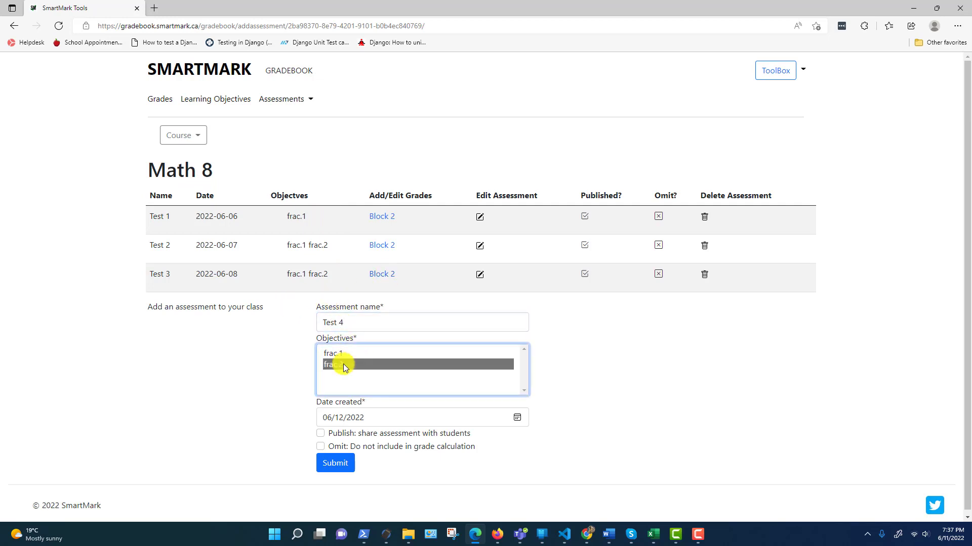
left_click(517, 417)
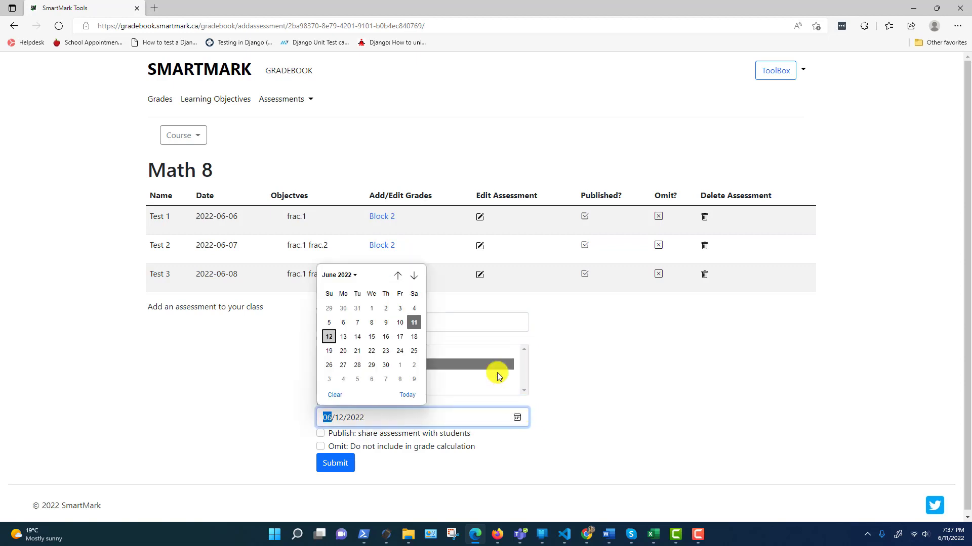
left_click(387, 324)
left_click(320, 433)
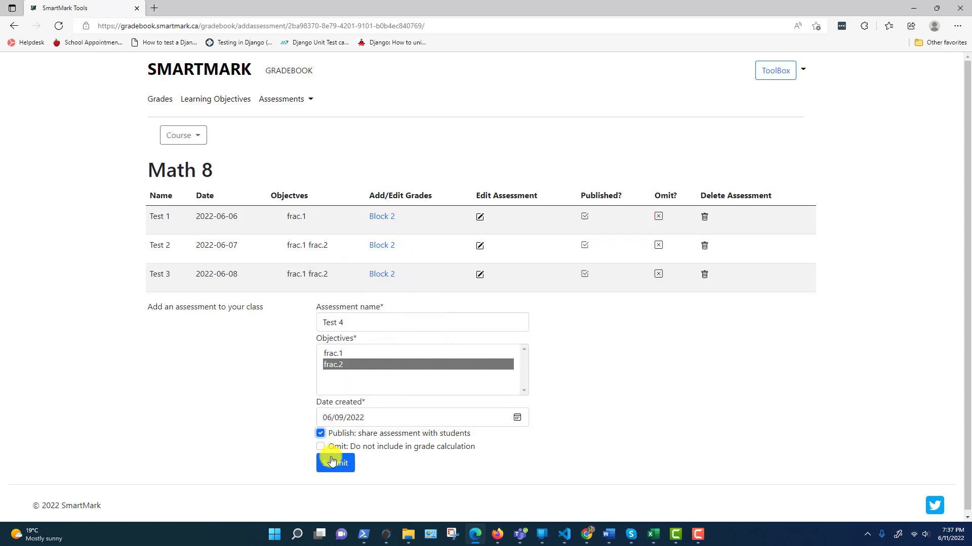
left_click(332, 462)
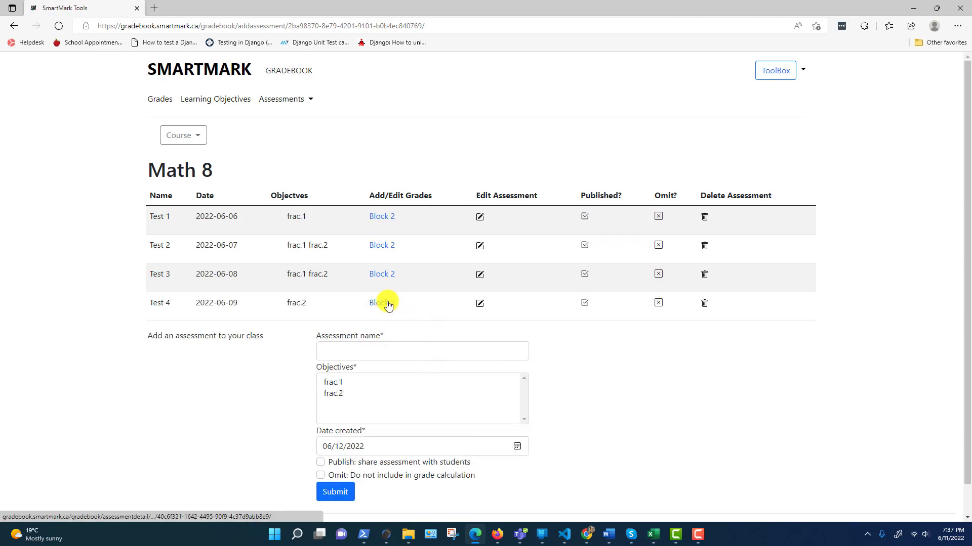
- Grade frac.2 as EXT for all seven Block 2 students on Test 4
left_click(386, 303)
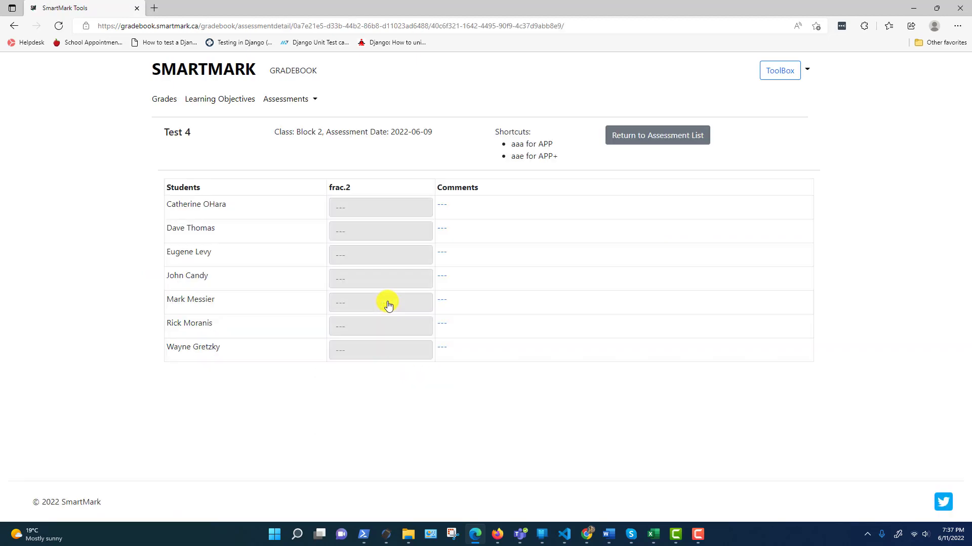
left_click(358, 209)
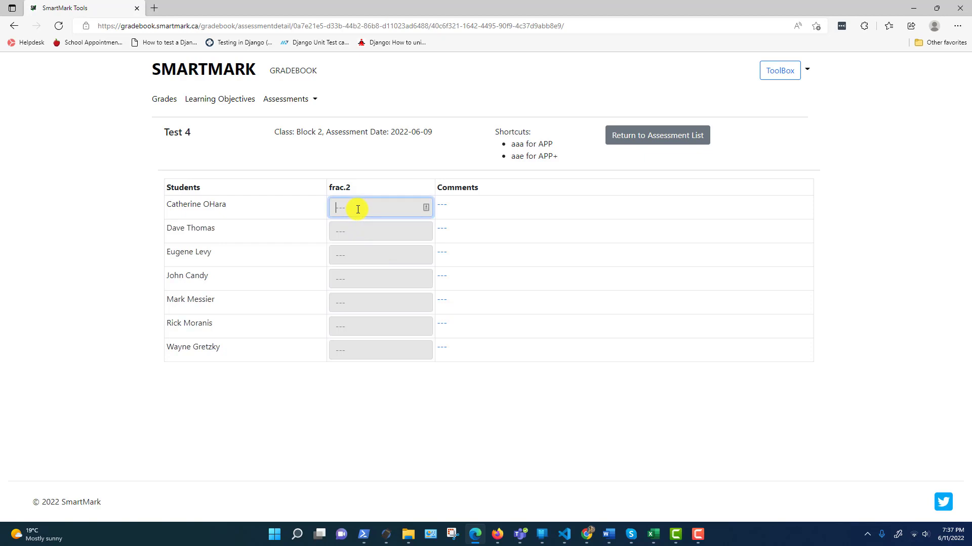
type("ext")
left_click(348, 237)
type("ext")
left_click(353, 257)
type("ext")
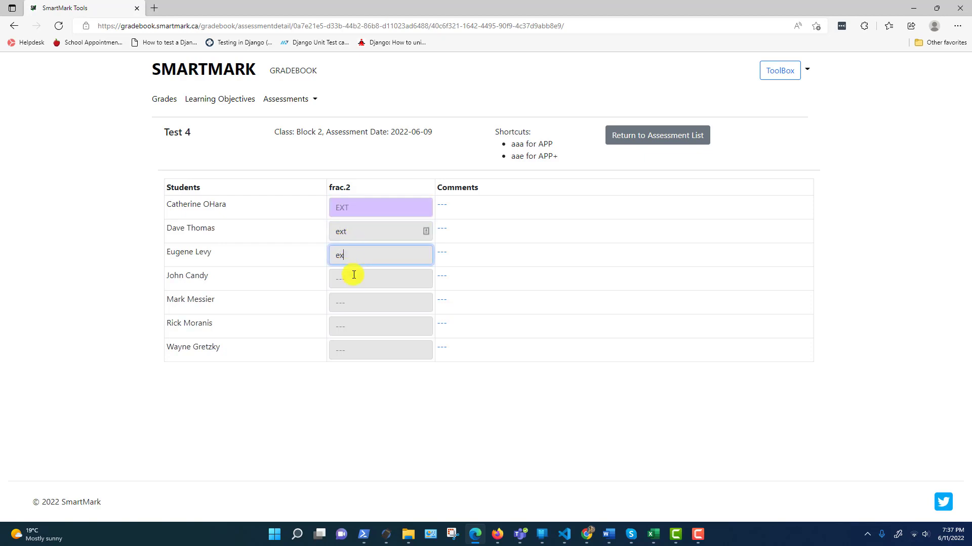
left_click(353, 276)
type("ext")
left_click(347, 303)
type("d")
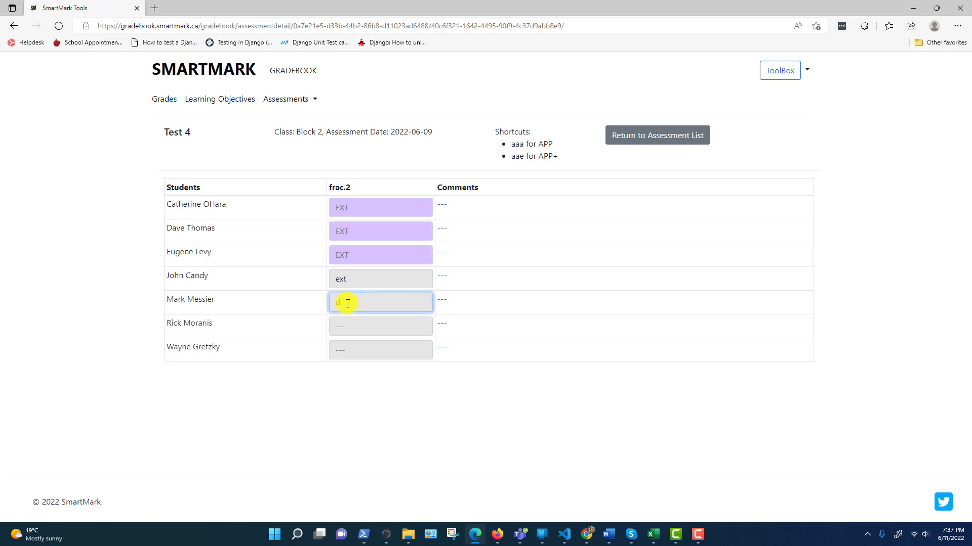
key("BackSpace")
type("es")
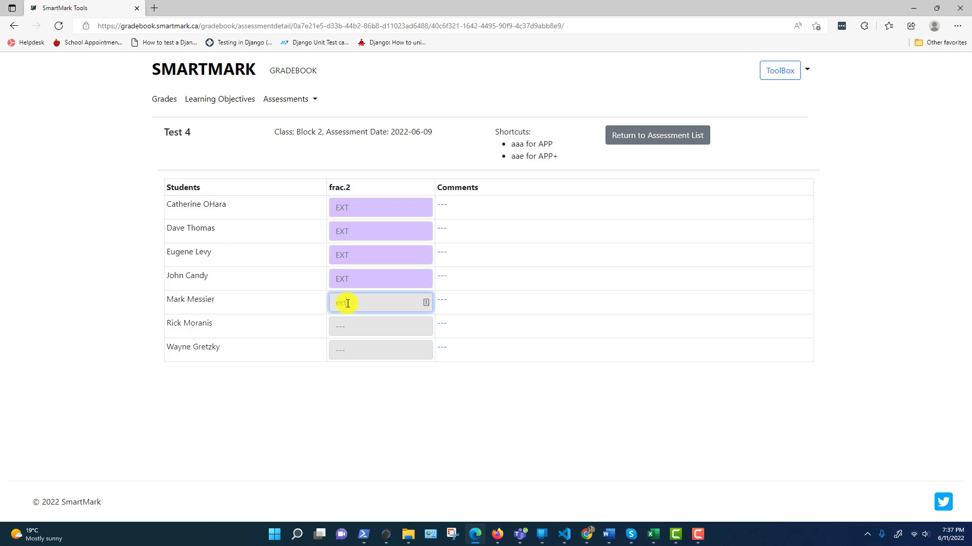
key("BackSpace")
type("xt")
left_click(352, 328)
type("e")
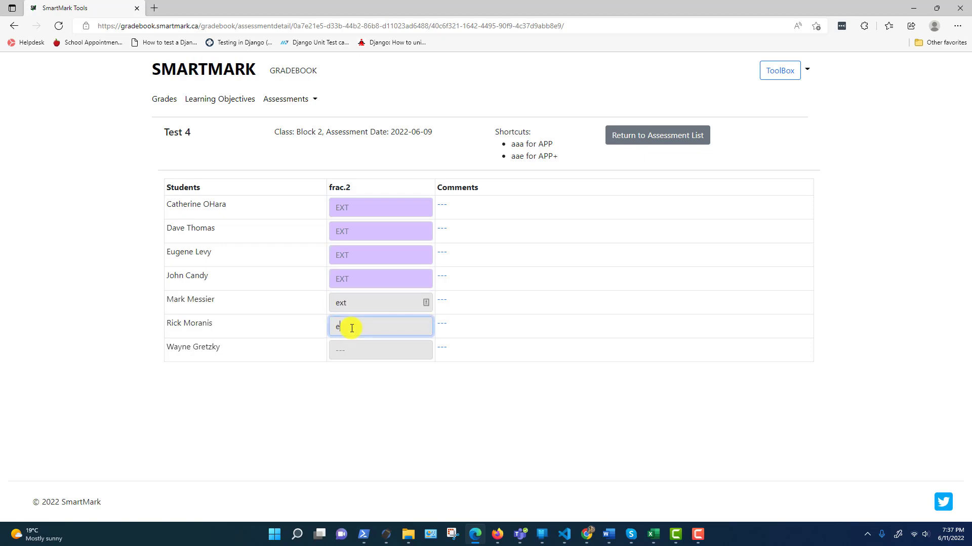
type("xt")
left_click(352, 352)
type("ext")
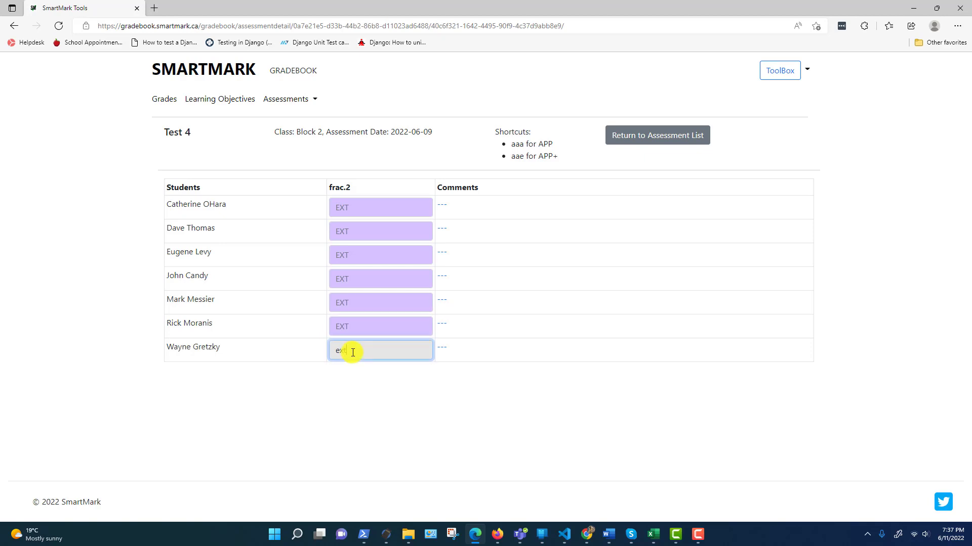
left_click(486, 236)
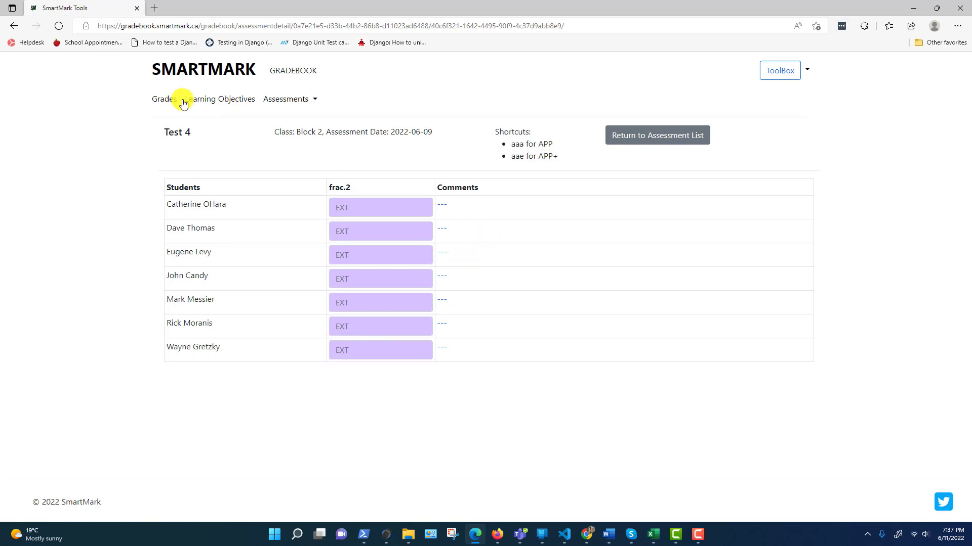
- Open the Block 2 (Math 8) gradebook to review the frac.2 and overall grades after Test 4
left_click(167, 99)
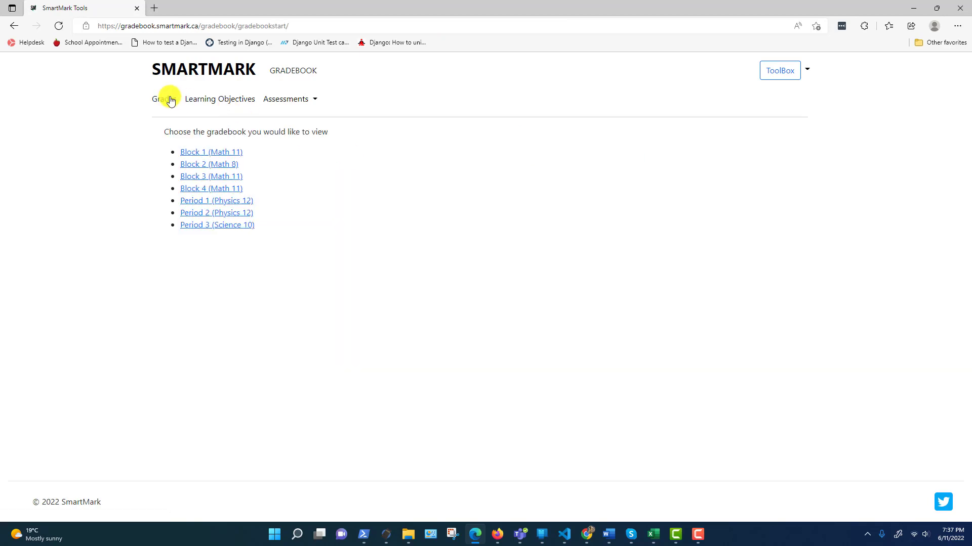
left_click(205, 166)
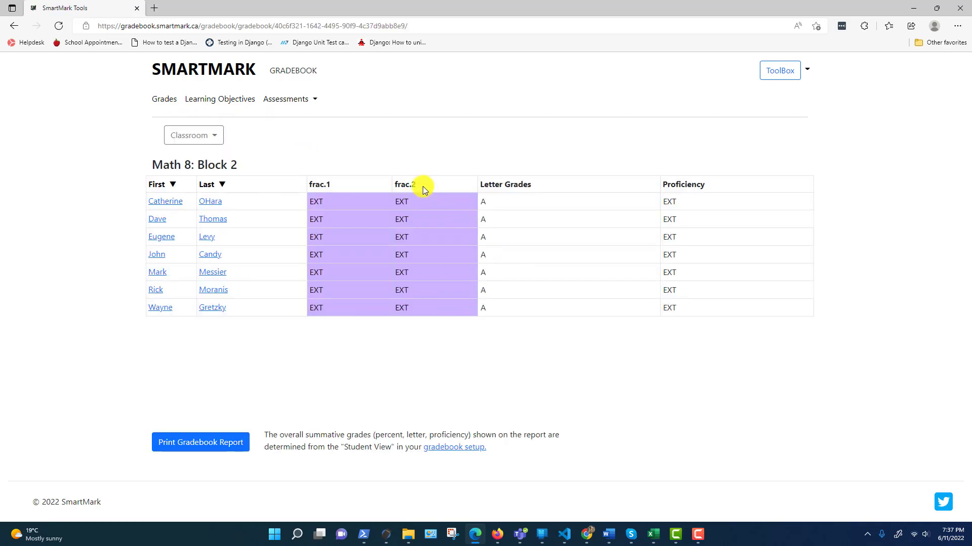
- Add a published assessment named Test 5 to the Math 8 course, covering only objective frac.2 and dated 06/10/2022
left_click(297, 100)
left_click(277, 123)
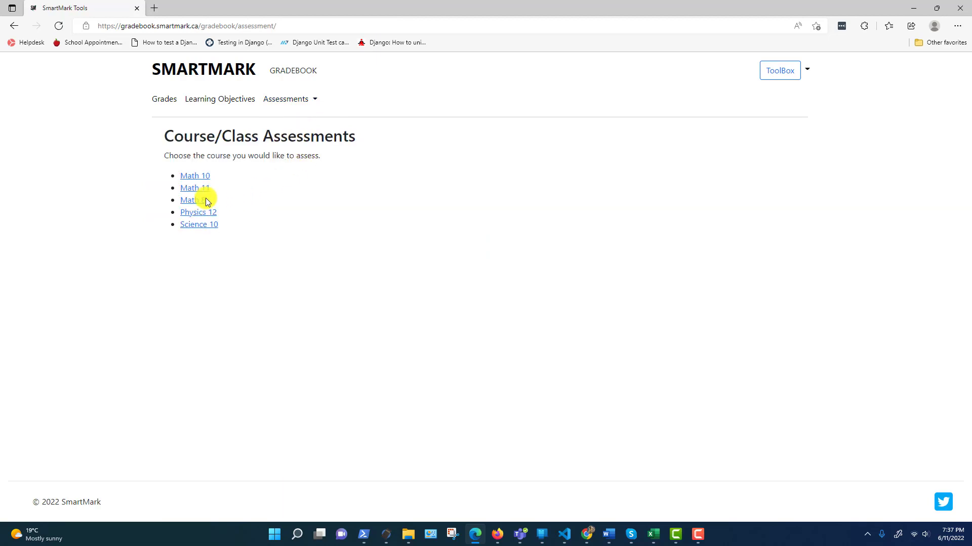
left_click(206, 201)
left_click(343, 353)
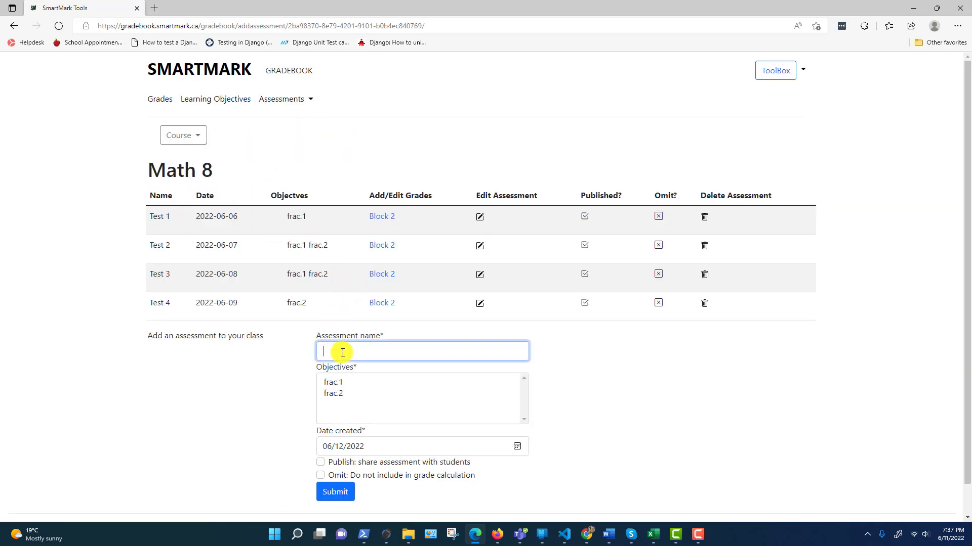
type("Test 5")
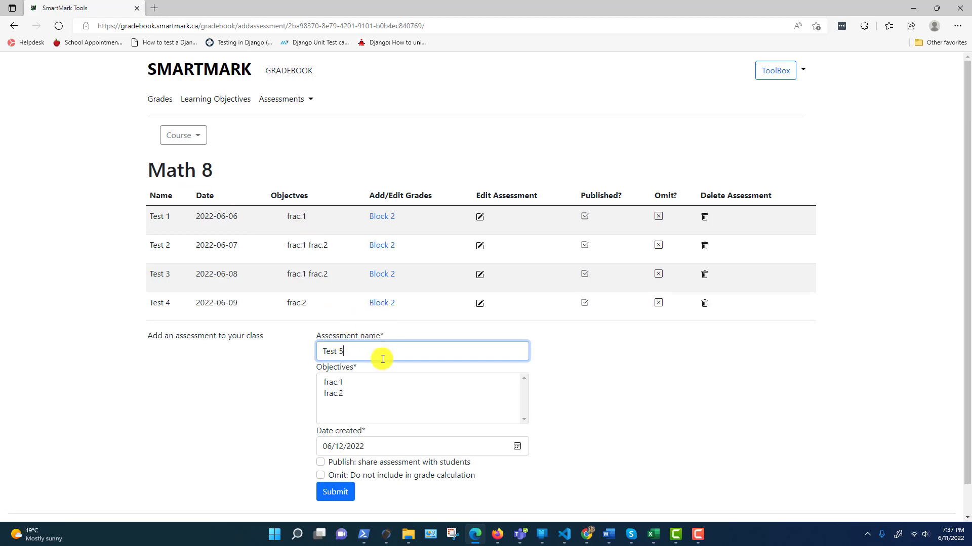
left_click(341, 394)
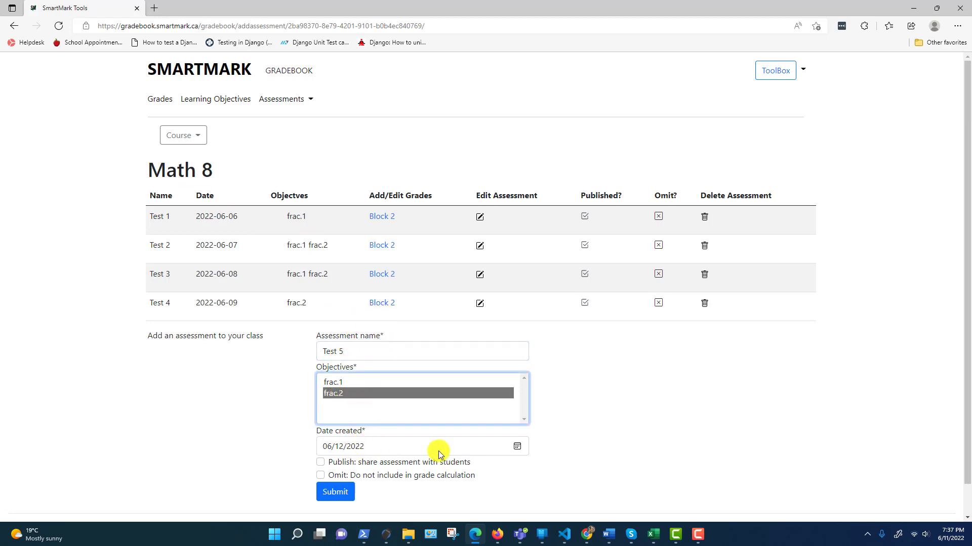
left_click(521, 448)
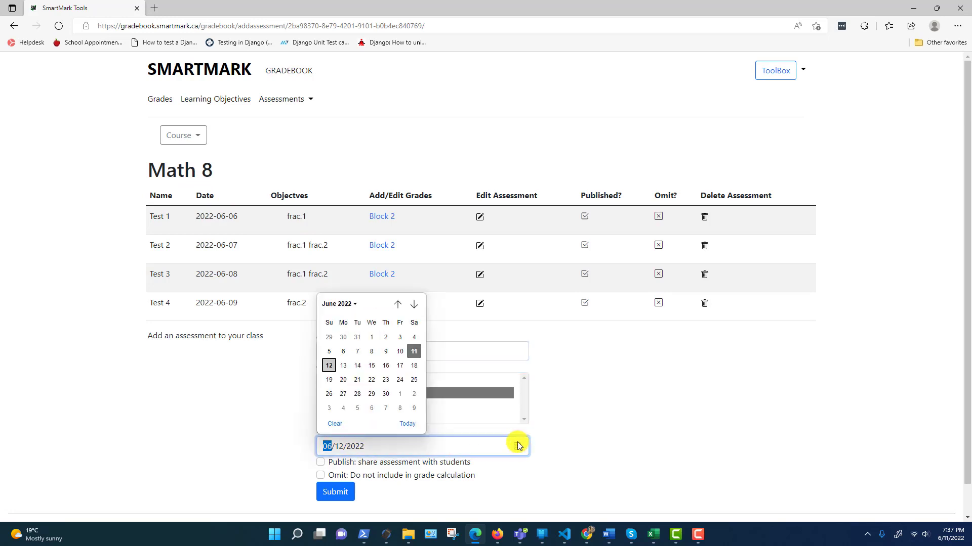
left_click(401, 348)
left_click(321, 463)
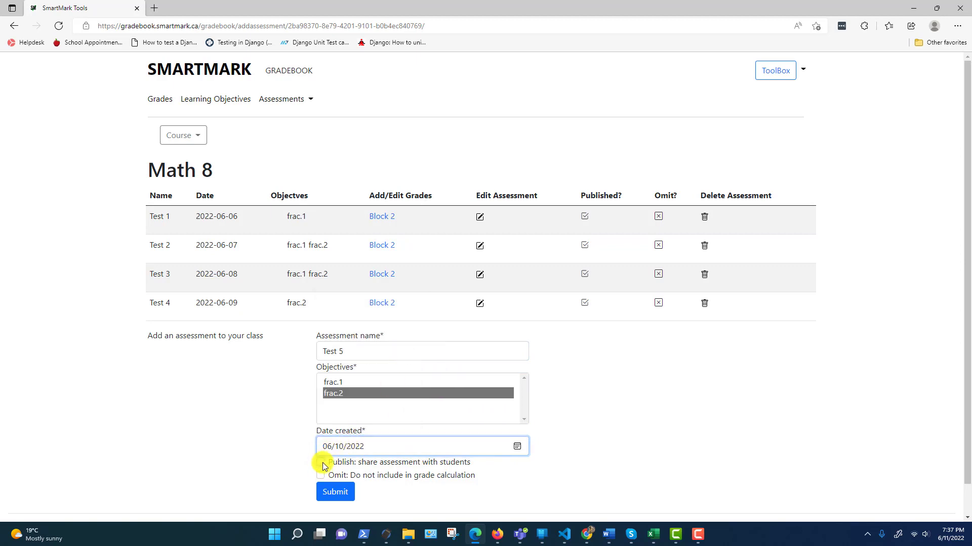
left_click(335, 491)
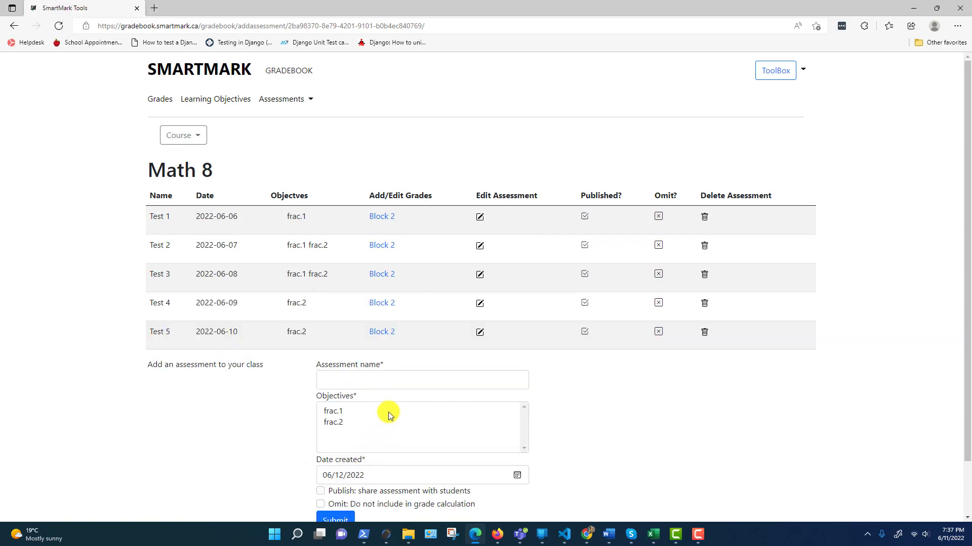
- Grade frac.2 as BEG for all seven Block 2 students on Test 5
left_click(385, 332)
left_click(358, 210)
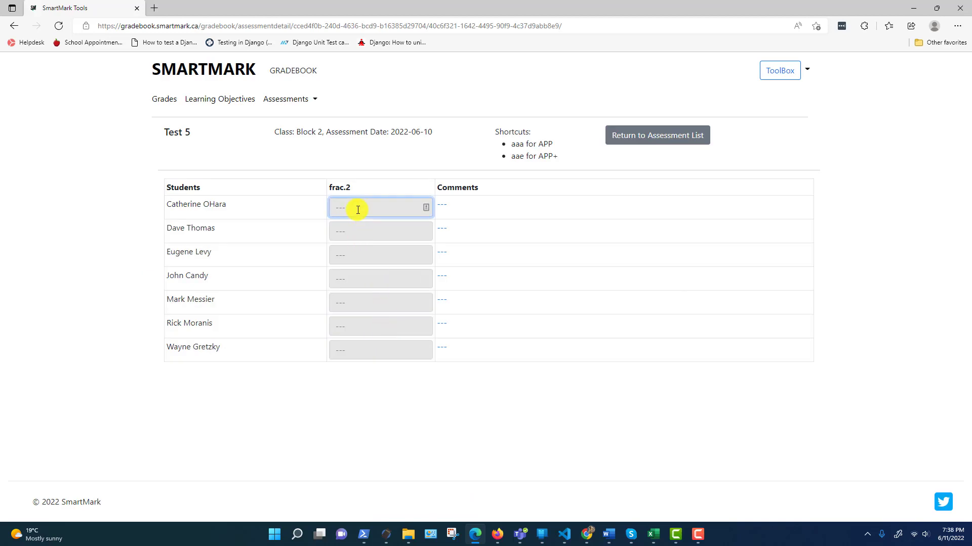
type("beg")
left_click(349, 226)
type("beg")
left_click(347, 254)
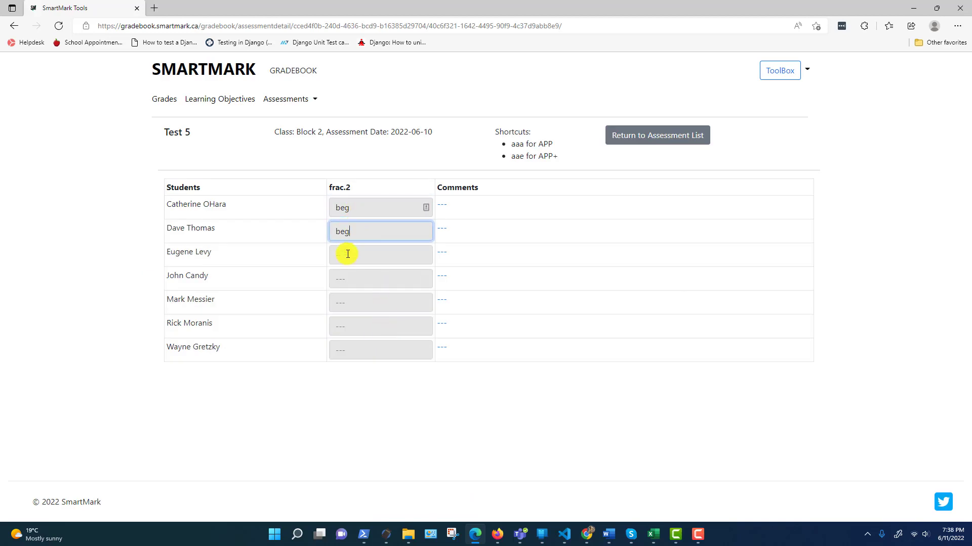
type("beg")
left_click(344, 278)
type("beg")
left_click(344, 304)
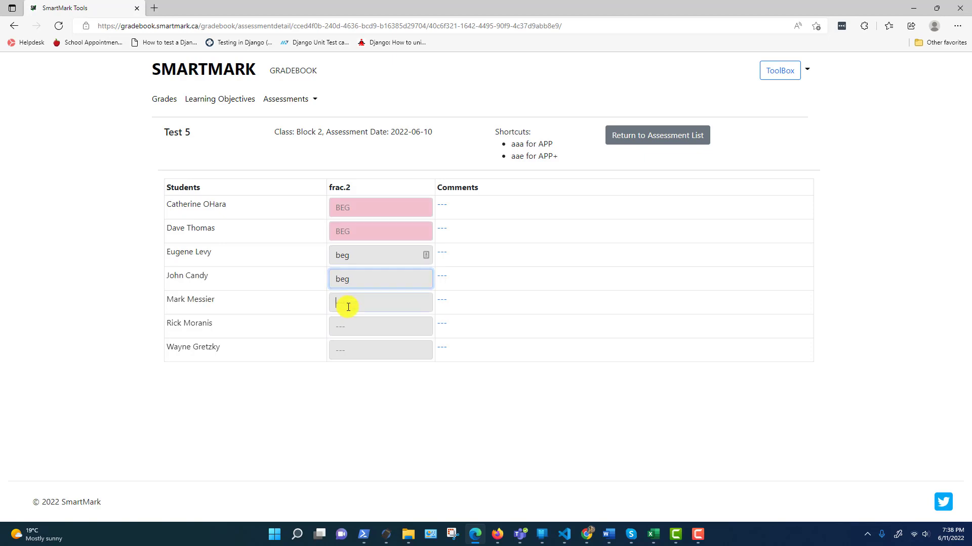
type("beg")
left_click(351, 326)
type("b")
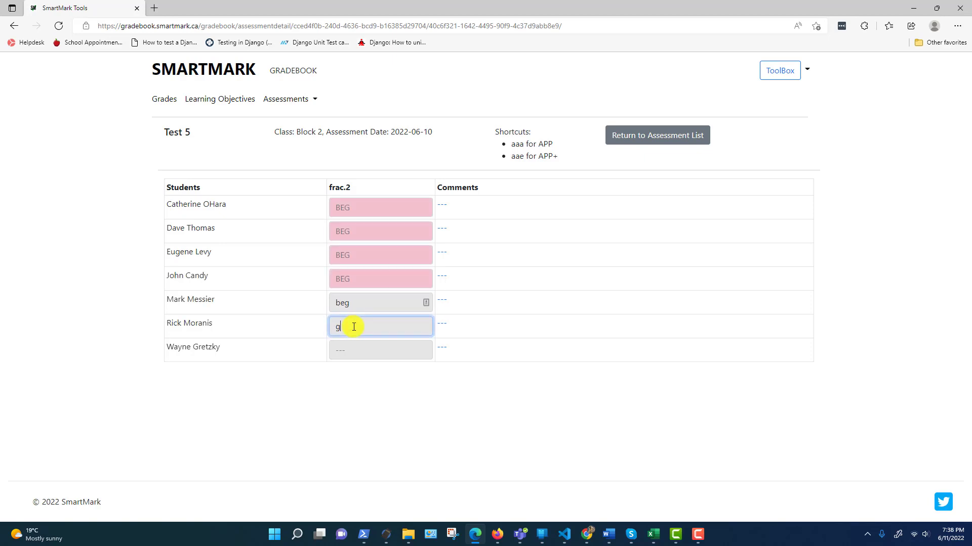
key("BackSpace")
type("beg")
left_click(349, 348)
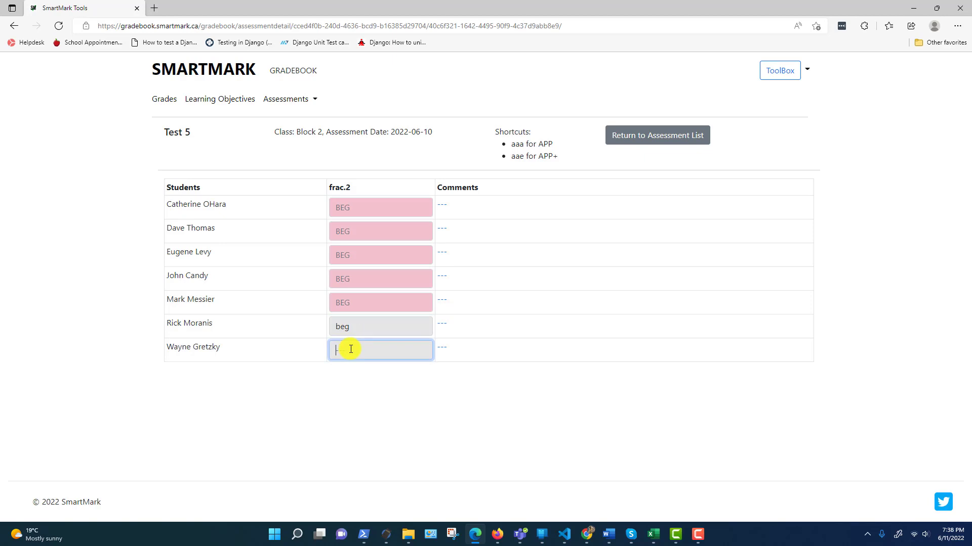
type("beg")
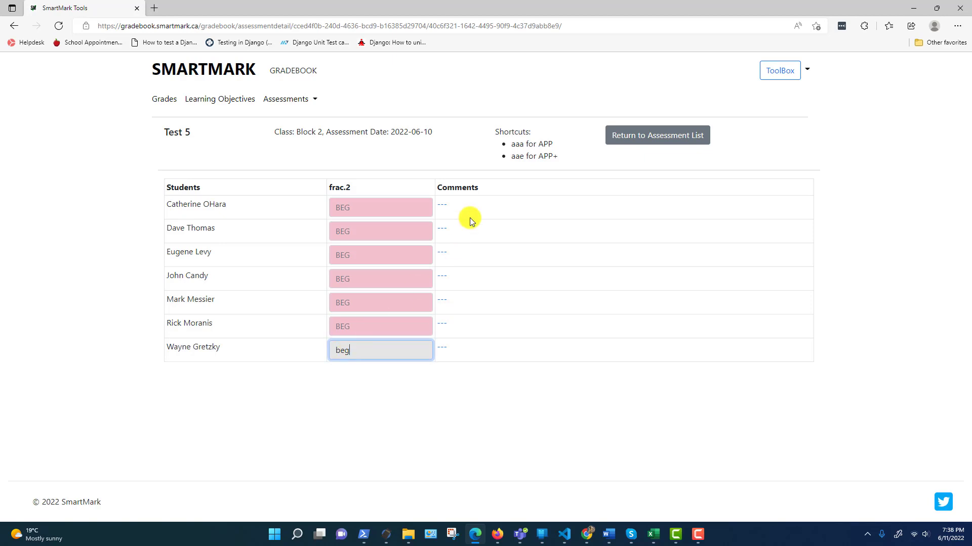
- Open the Block 2 (Math 8) gradebook to check how the Test 5 grades affect frac.2 and the overall grades
left_click(159, 99)
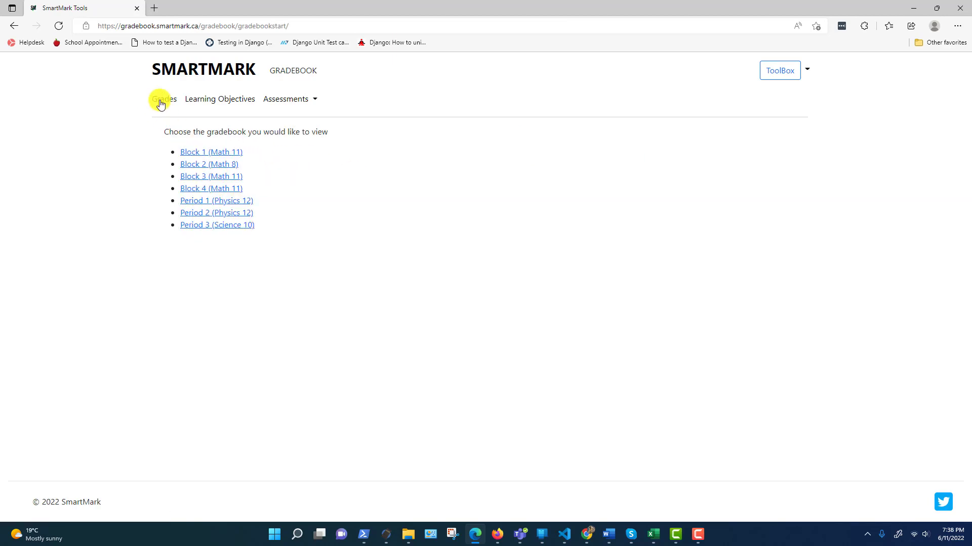
left_click(205, 164)
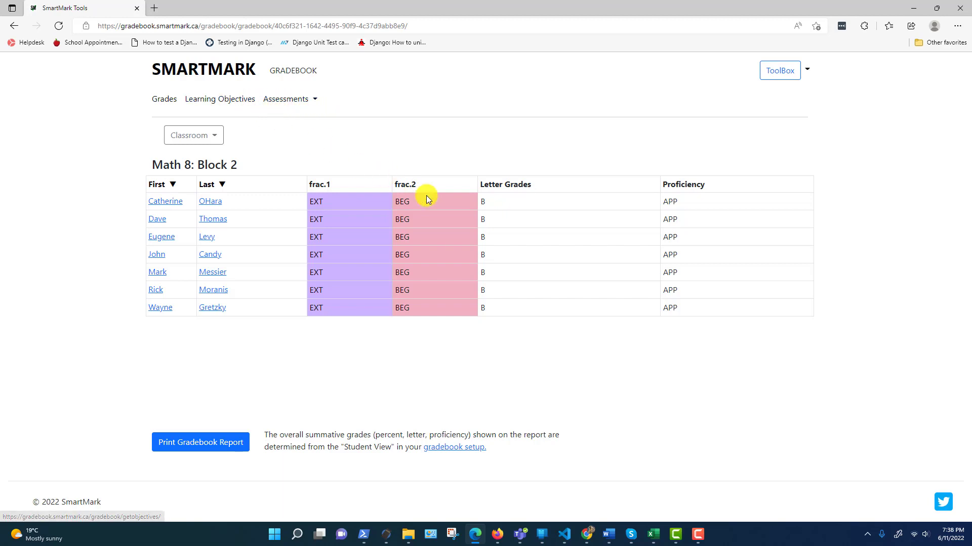
- Change the mode of the Math 8 learning objective frac.2 to Mean and save the update
left_click(248, 100)
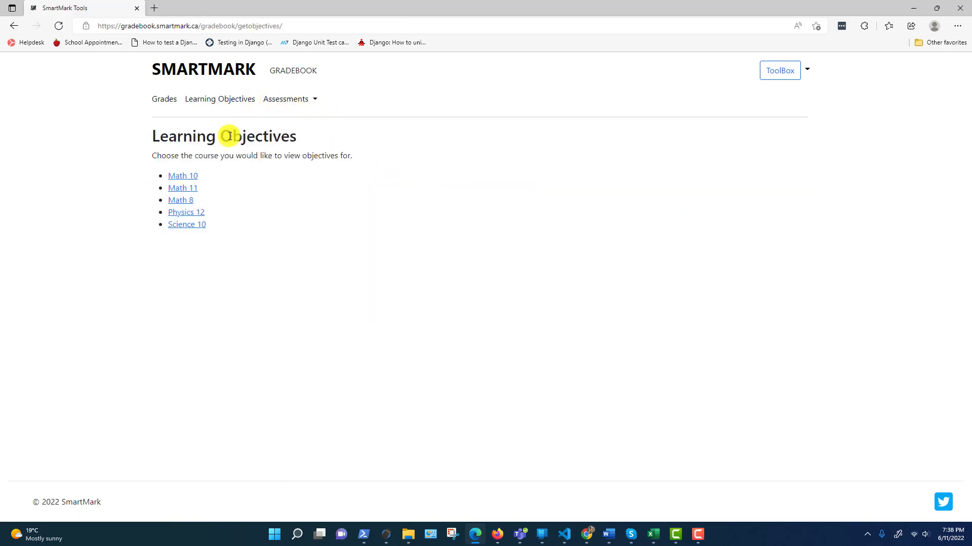
left_click(189, 199)
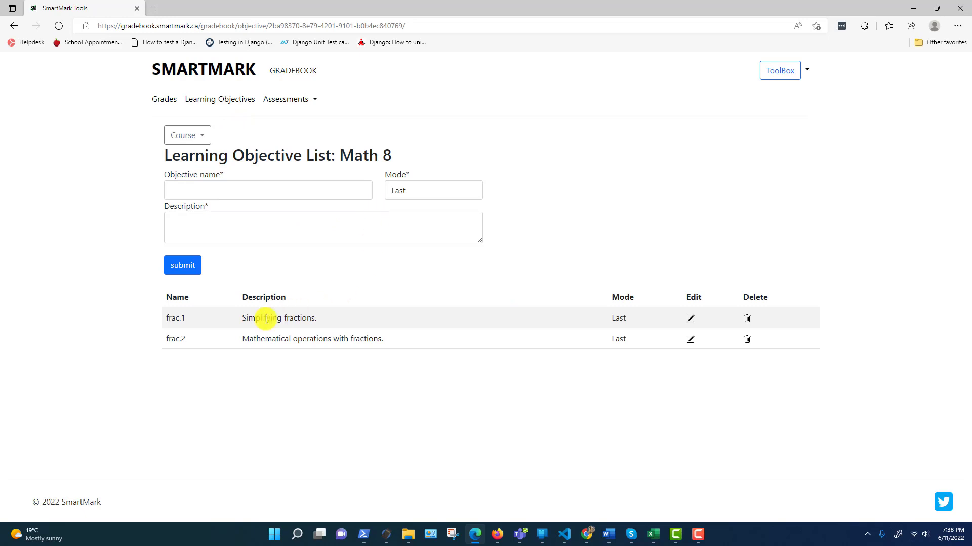
left_click(691, 340)
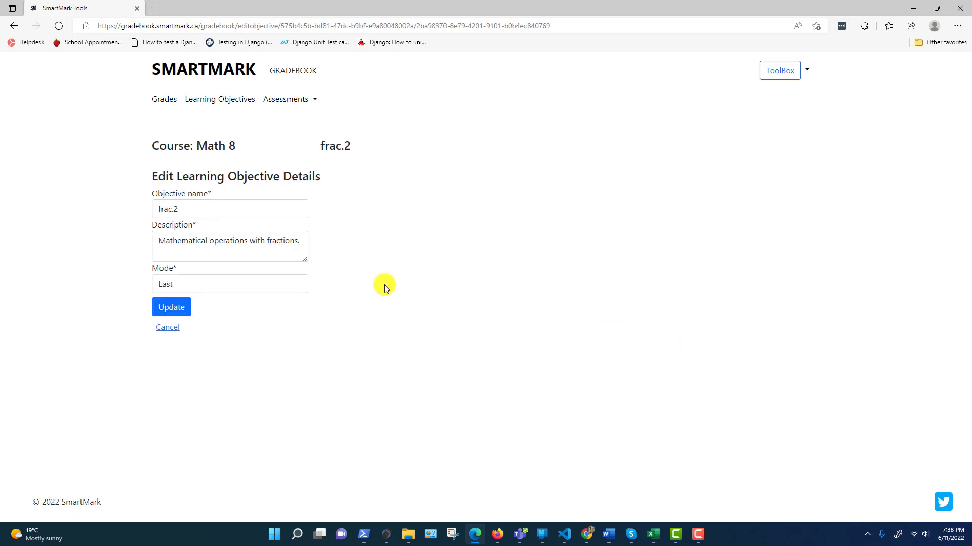
left_click(208, 283)
left_click(175, 313)
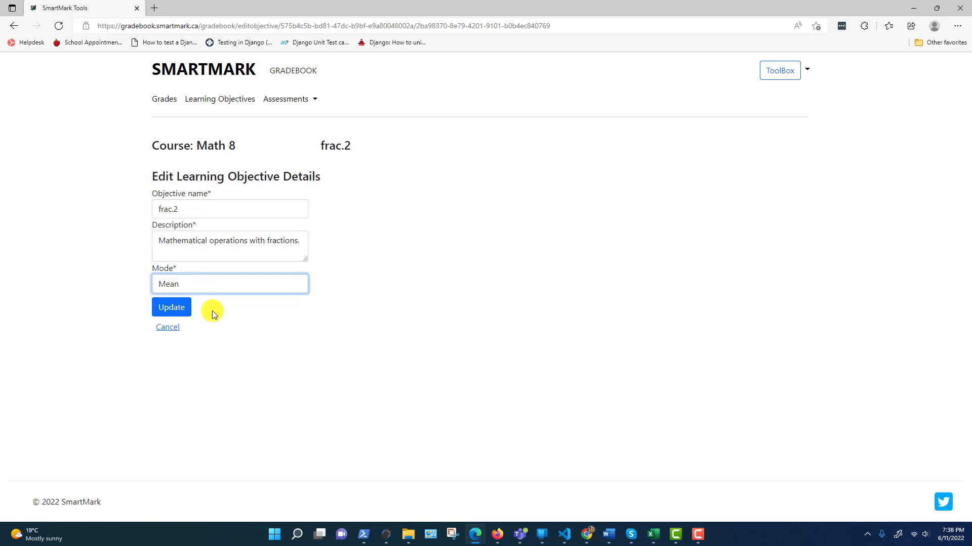
left_click(163, 307)
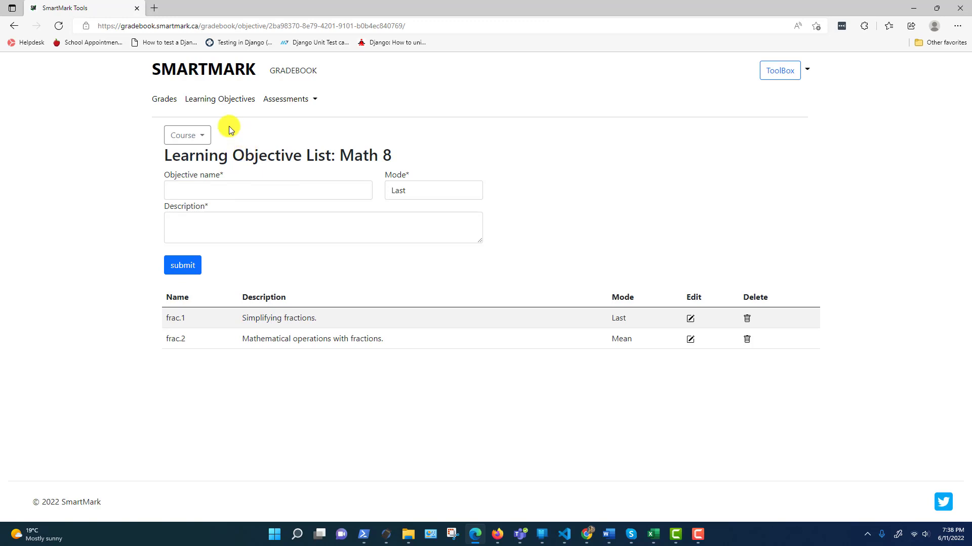
- Open the Block 2 (Math 8) gradebook to review the grades calculated with the Mean mode for frac.2
left_click(167, 104)
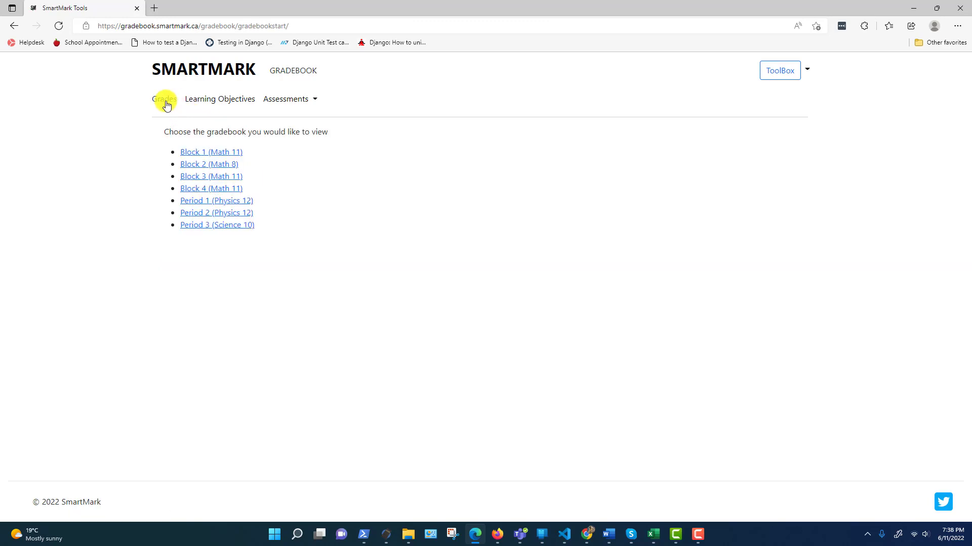
left_click(224, 163)
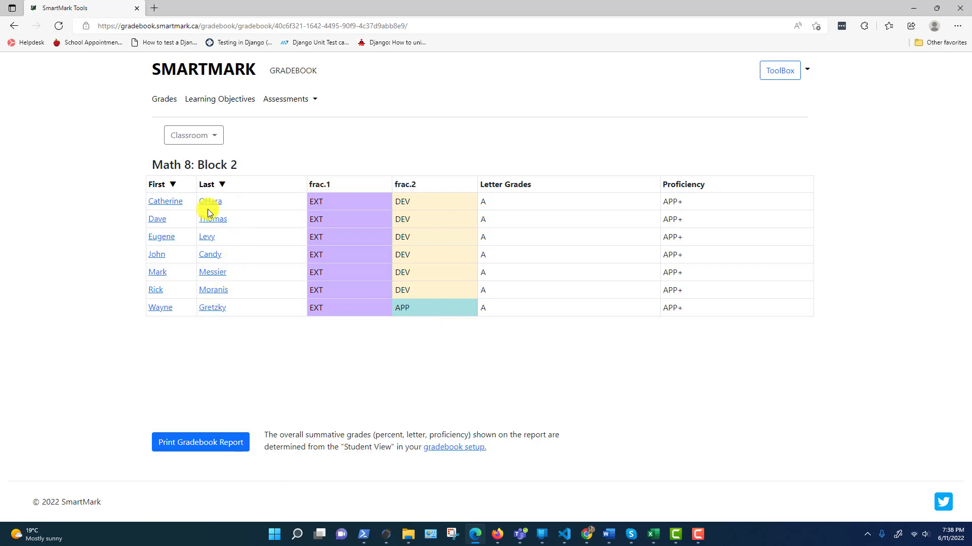
- Open the first listed student's grade summary and examine the frac.2 bars in the chart of the latest 4 assessments
left_click(165, 202)
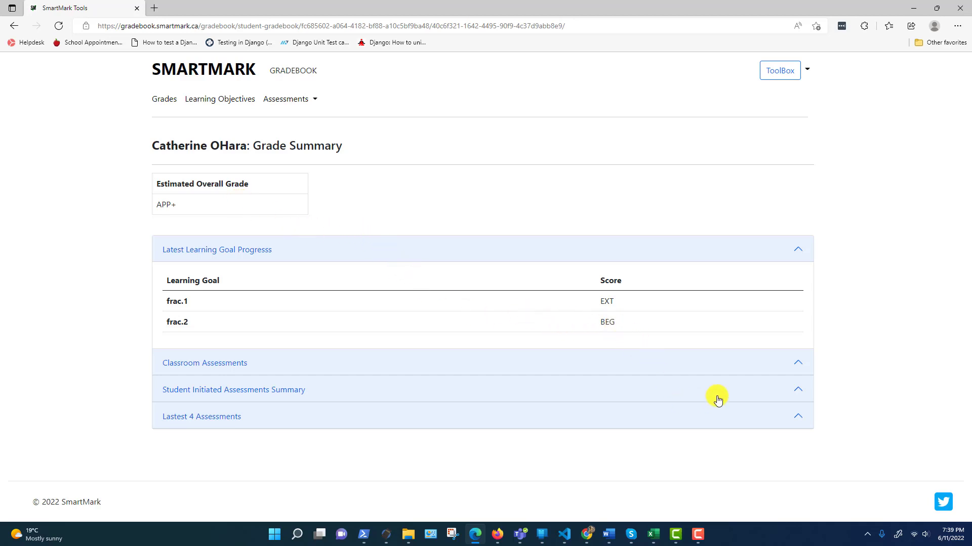
left_click(798, 421)
scroll(431, 385, "down", 2)
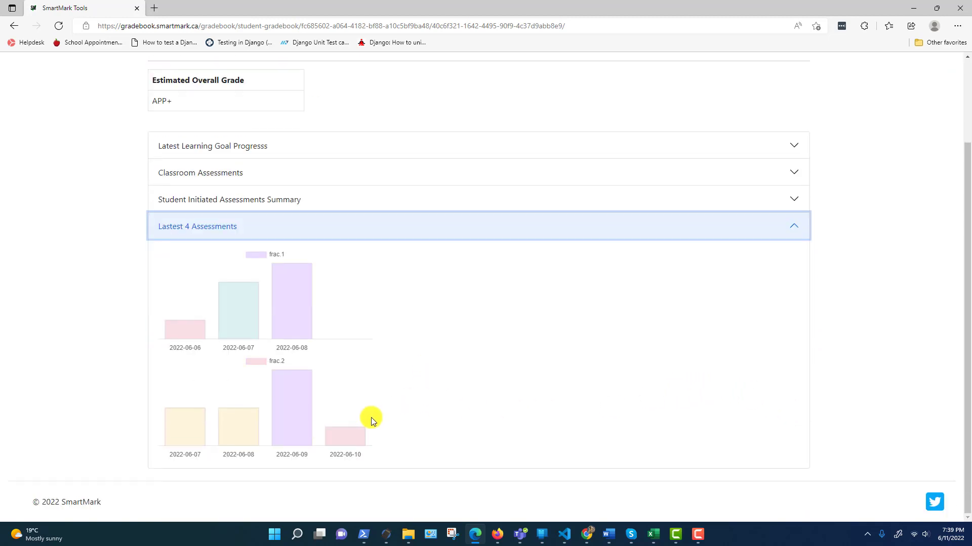
mouse_move(176, 429)
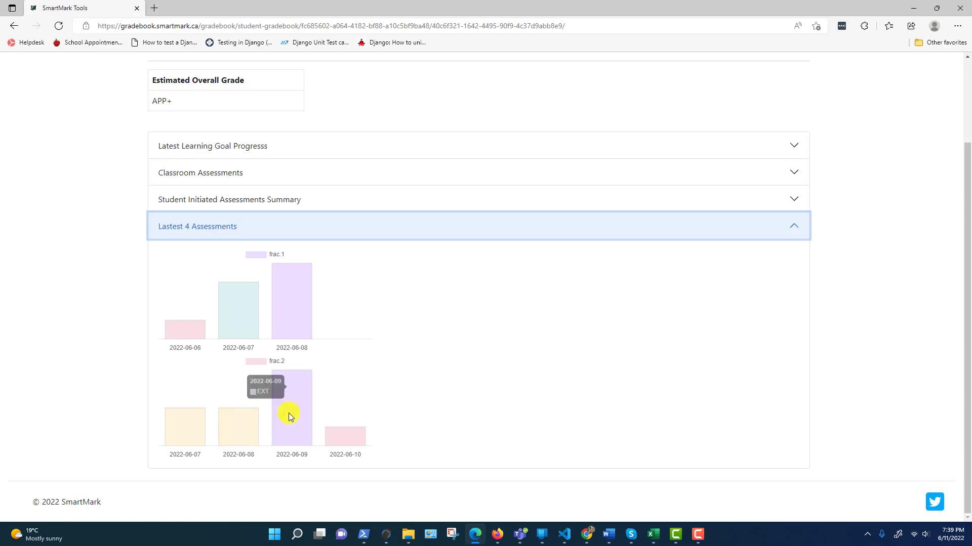
- Compare the frac.1 and frac.2 score bars in the first student's chart of the latest 4 assessments
mouse_move(357, 438)
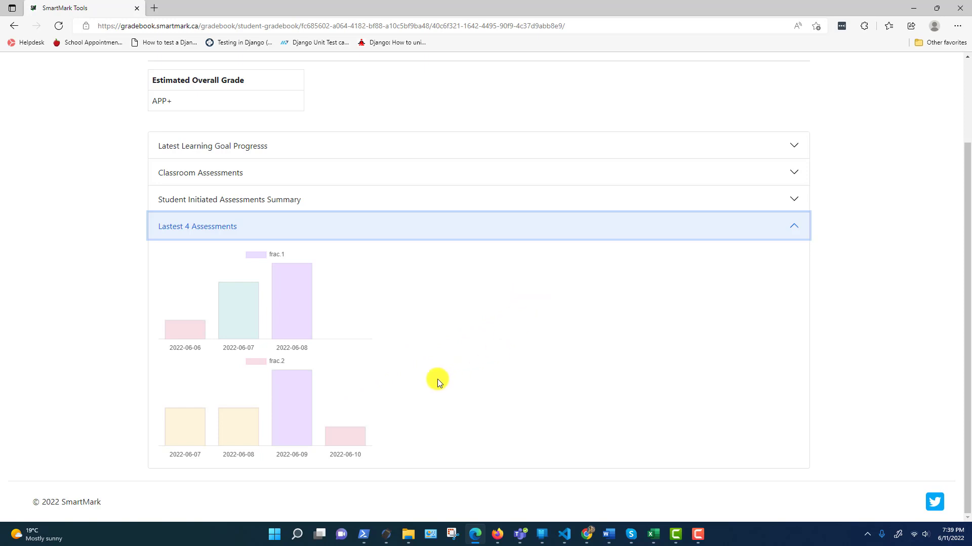
mouse_move(304, 407)
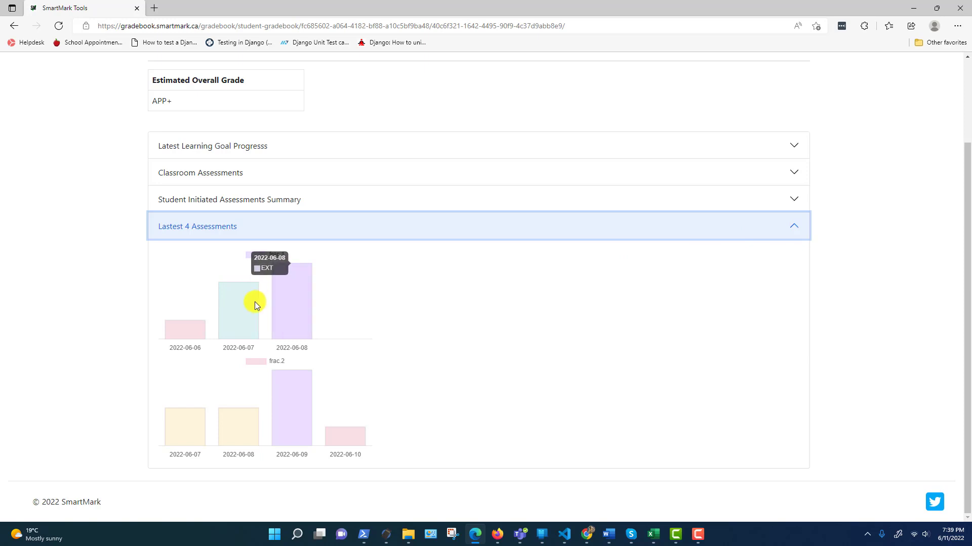
mouse_move(306, 306)
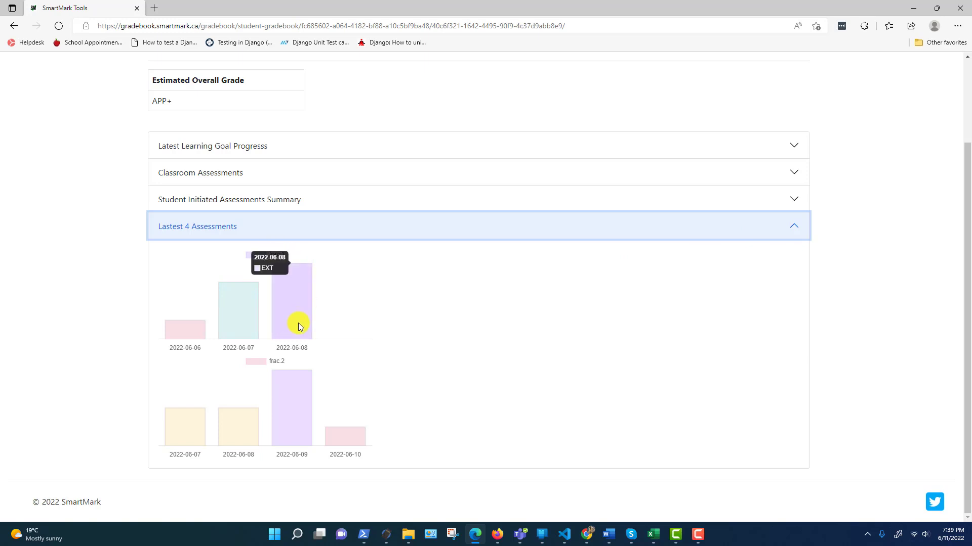
scroll(718, 268, "up", 2)
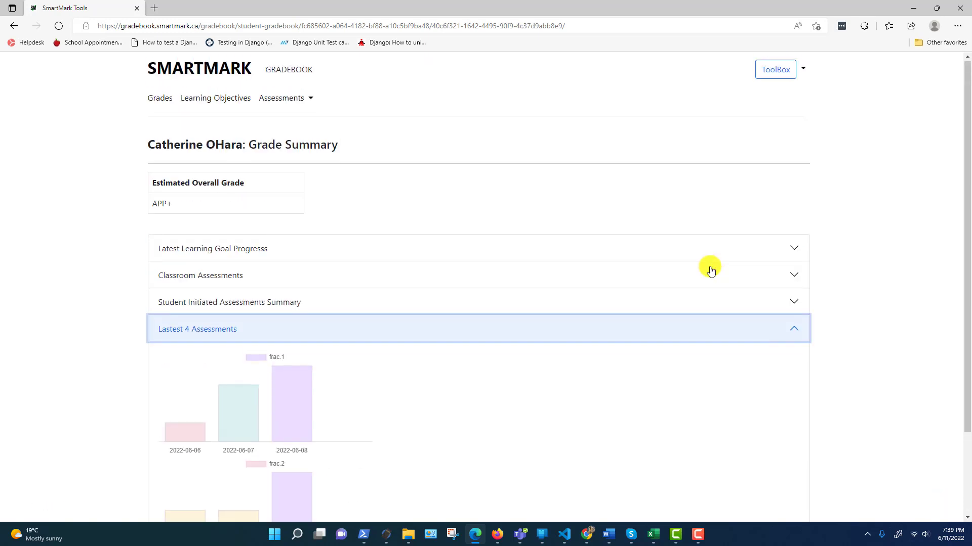
- Return to the Block 2 gradebook, examine the last listed student's chart of the latest 4 assessments, and go back to the class grades
left_click(12, 26)
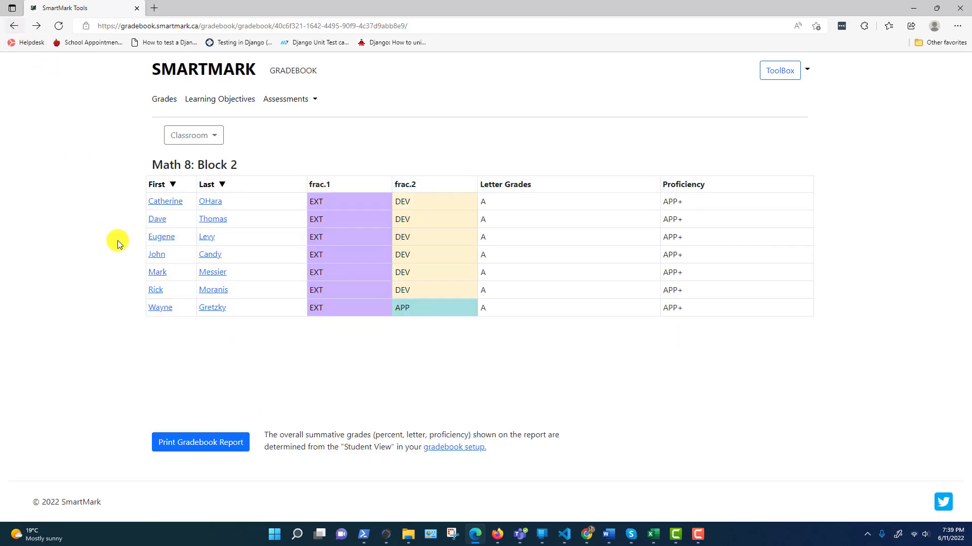
left_click(217, 309)
left_click(798, 420)
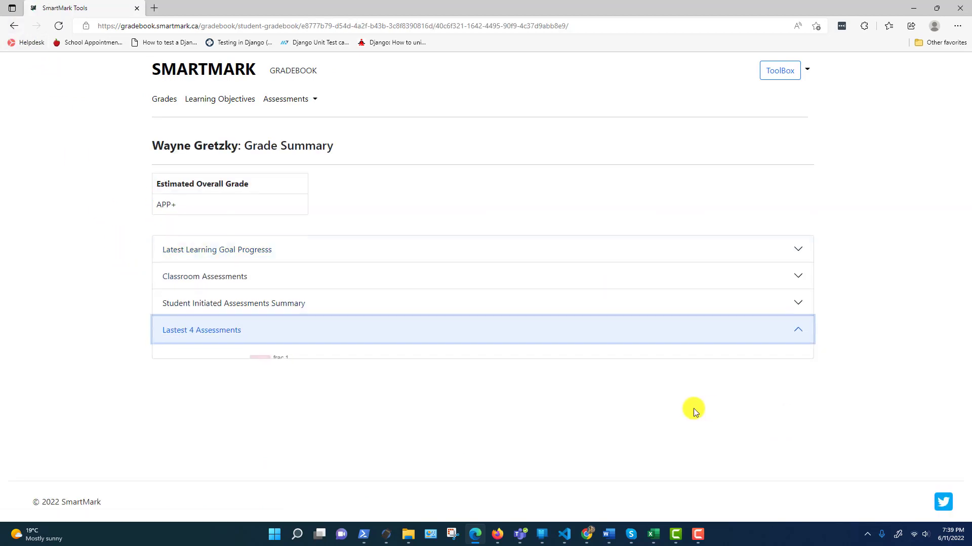
scroll(408, 411, "down", 2)
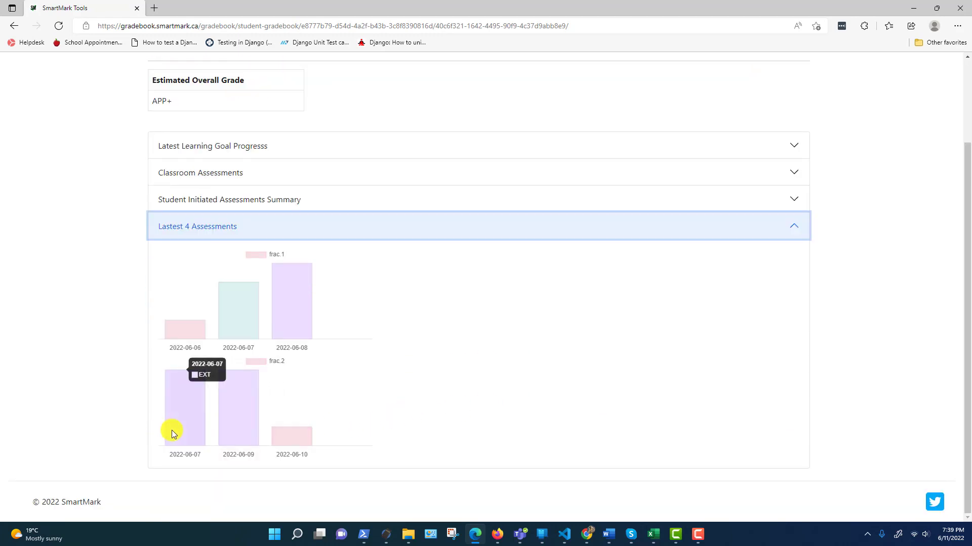
mouse_move(311, 445)
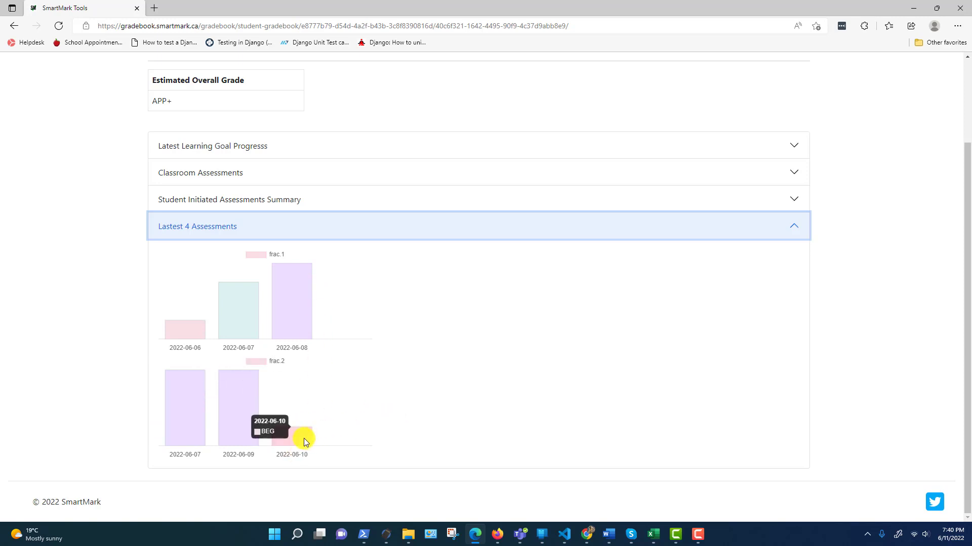
mouse_move(226, 402)
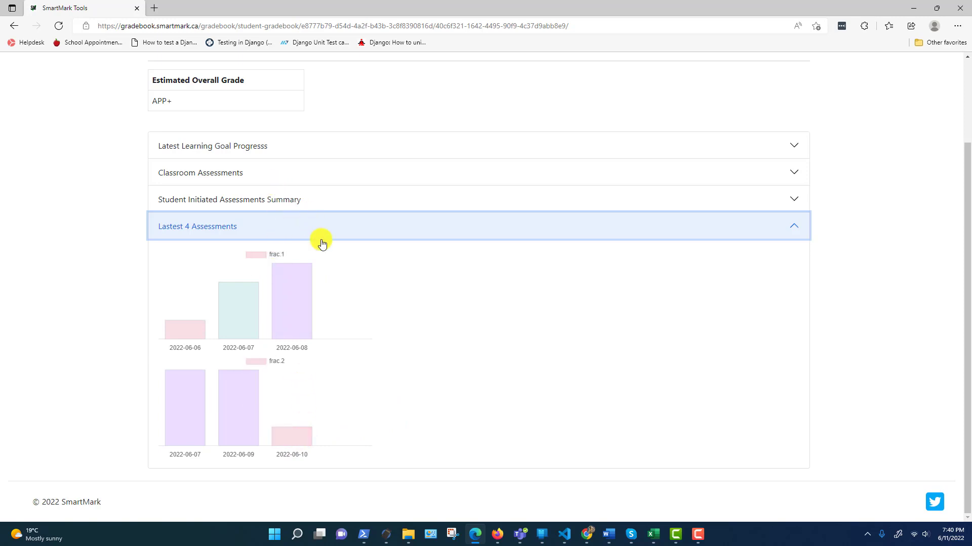
scroll(321, 242, "up", 2)
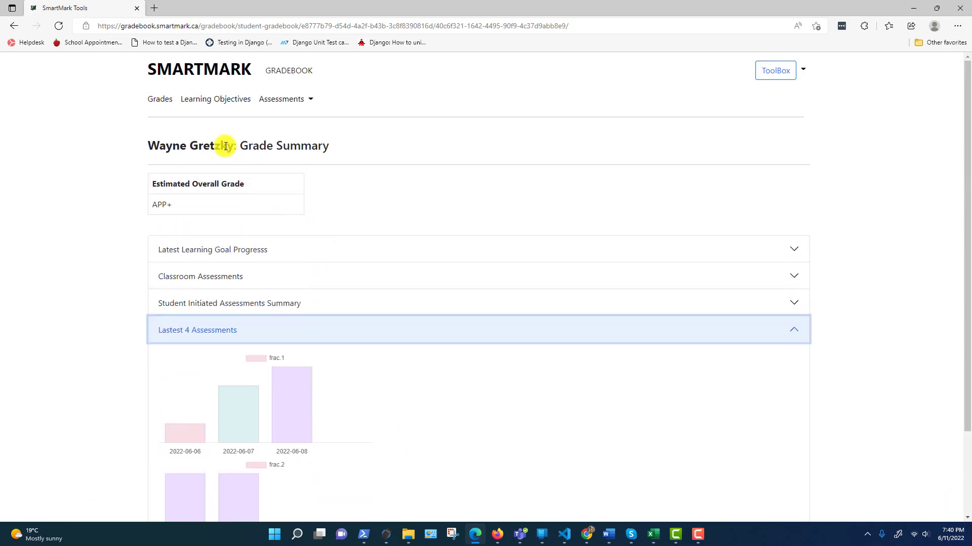
left_click(15, 27)
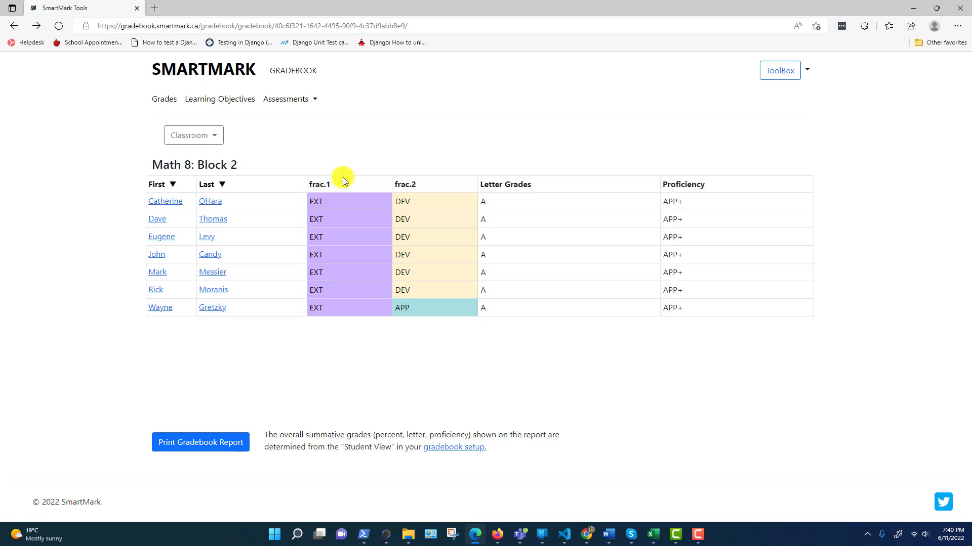
- Open the individual assessment form for the last listed student in the Block 2 classroom
left_click(300, 102)
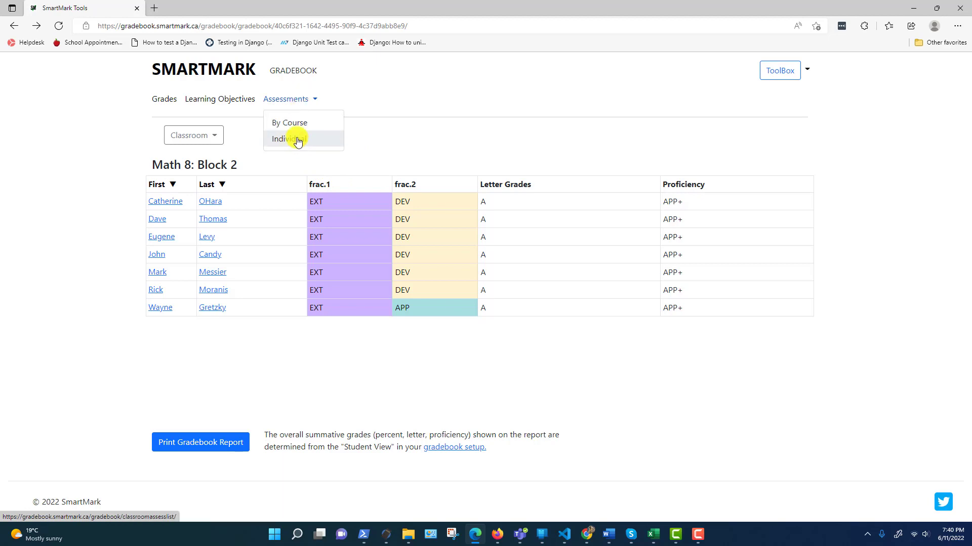
left_click(297, 139)
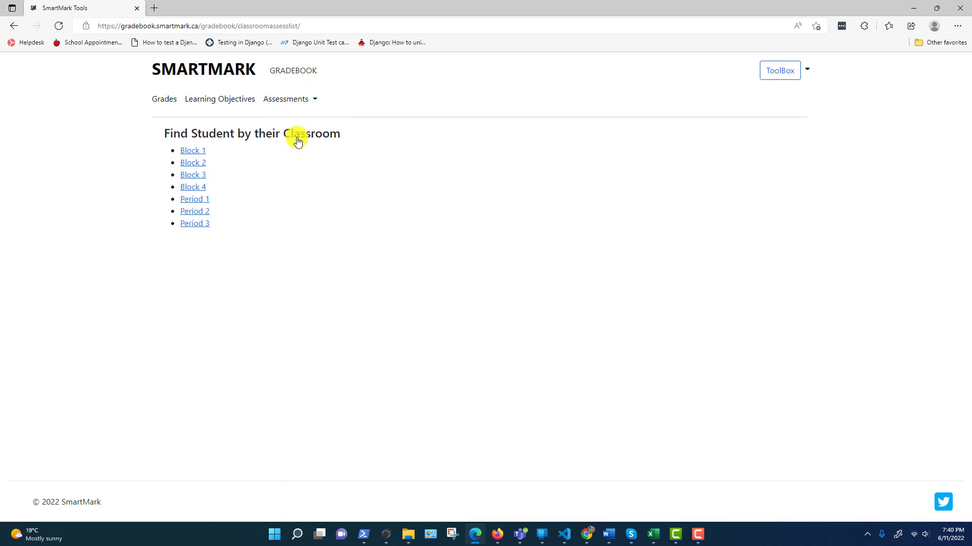
left_click(197, 163)
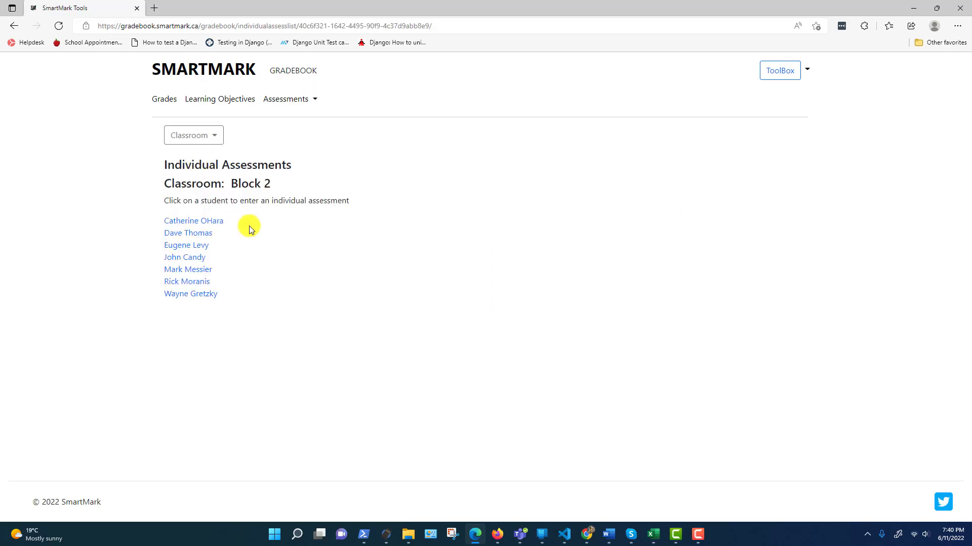
left_click(216, 292)
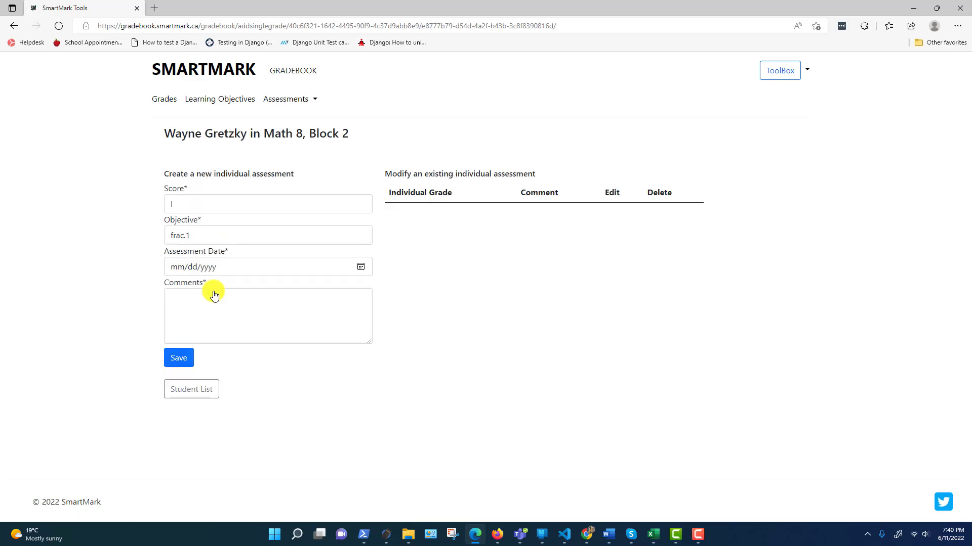
- Save an individual assessment with objective frac.2, score EXT, date 06/14/2022 and the comment "re-test after school"
left_click(245, 233)
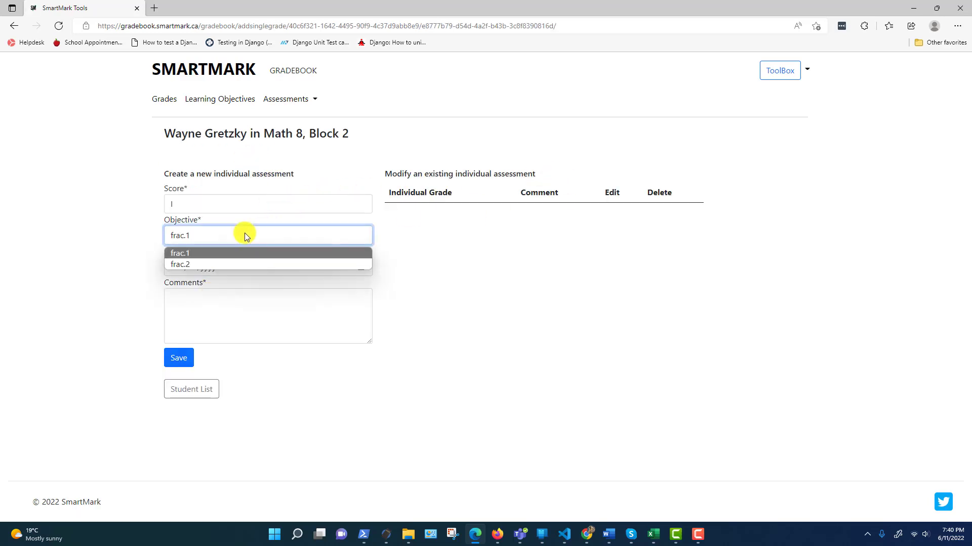
left_click(211, 262)
left_click(176, 204)
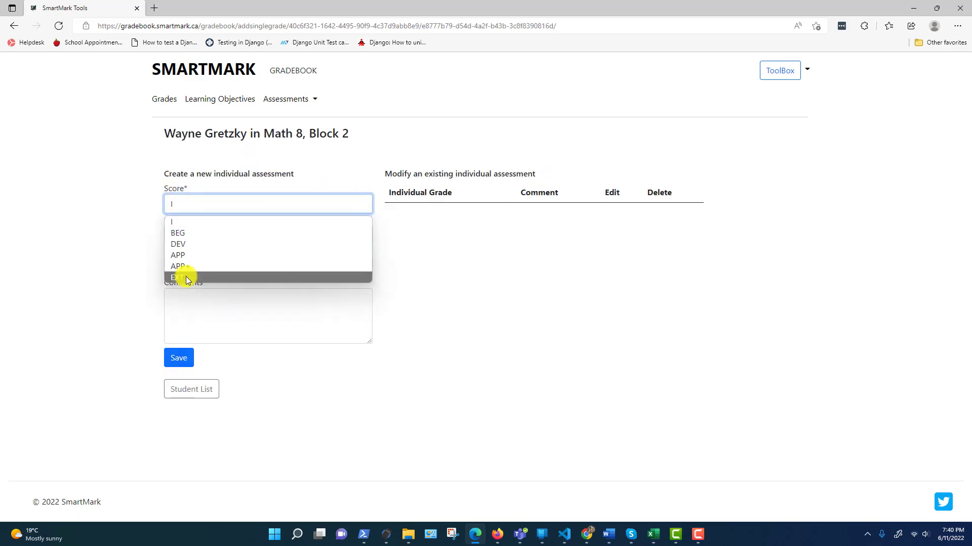
left_click(184, 275)
left_click(362, 267)
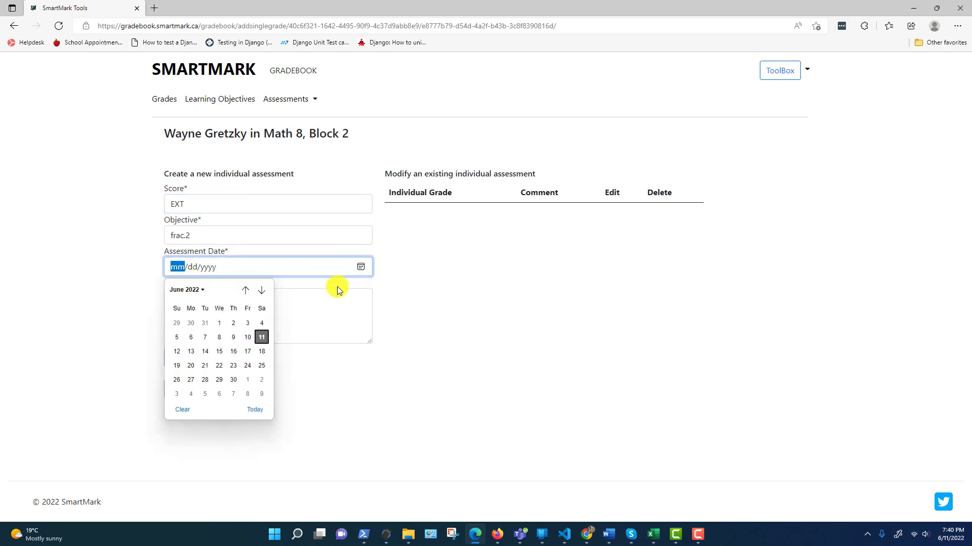
left_click(205, 351)
left_click(222, 320)
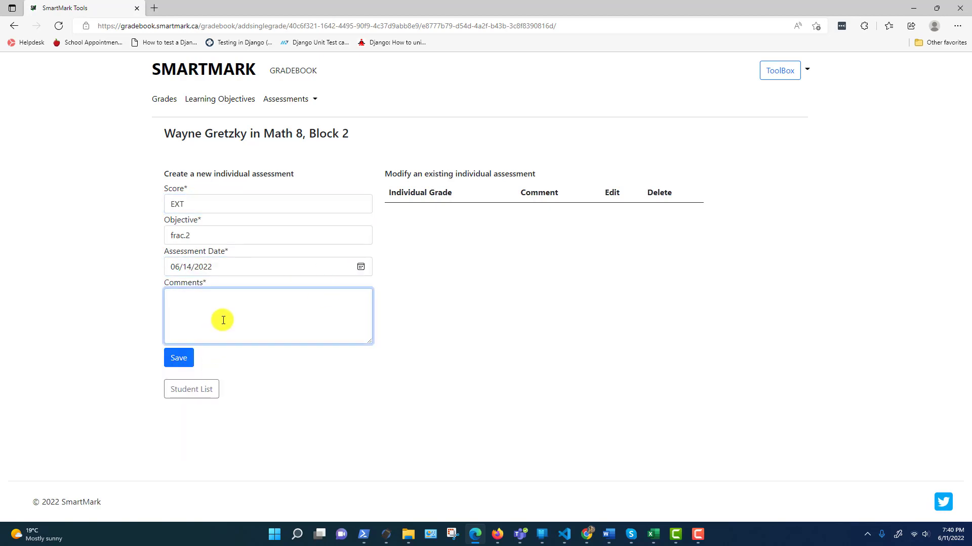
type("re-test after school")
left_click(177, 358)
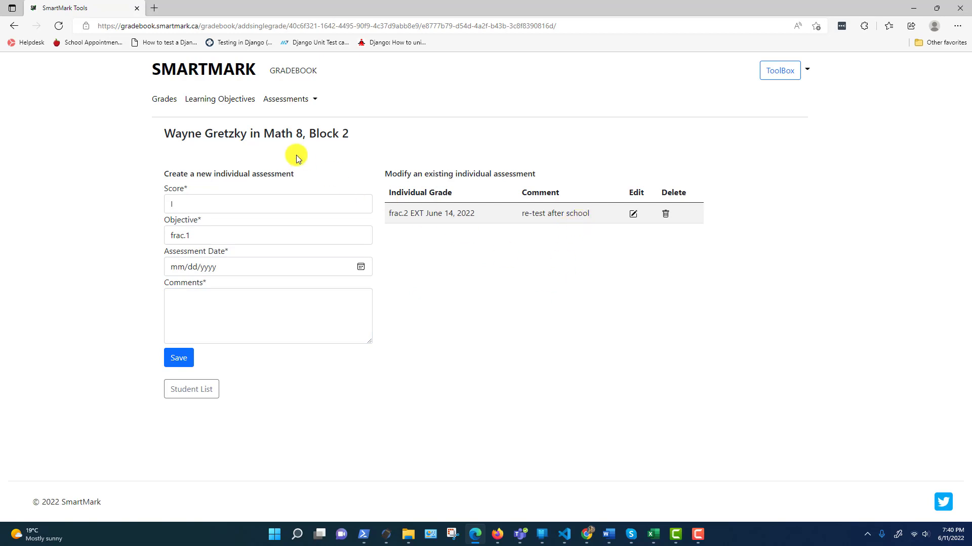
- Check the effect of the re-test in the Block 2 (Math 8) gradebook and in the last listed student's chart of the latest 4 assessments
left_click(161, 101)
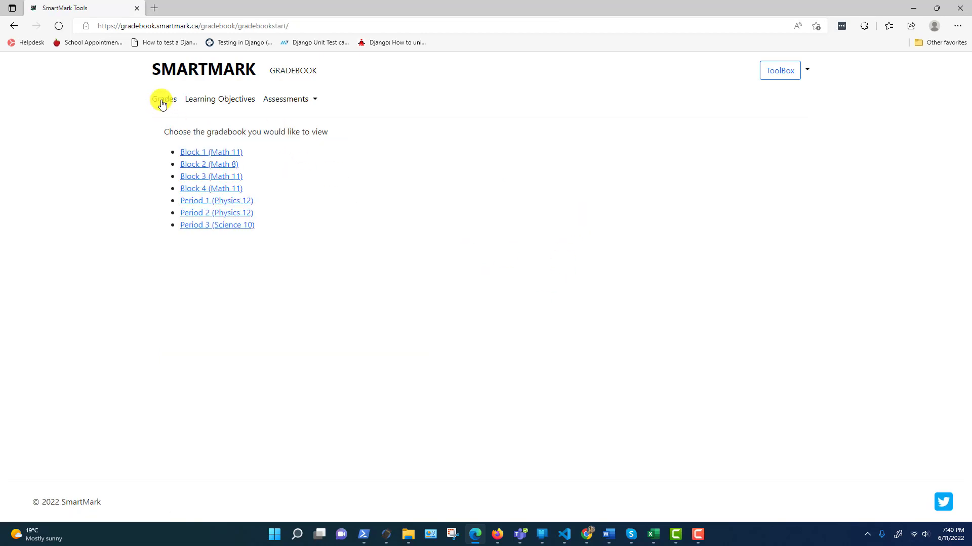
left_click(221, 166)
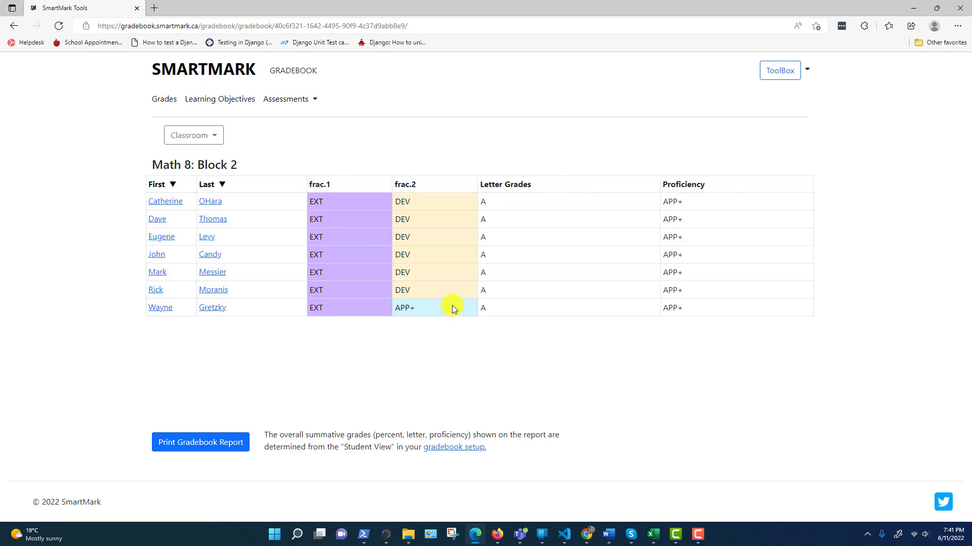
left_click(160, 308)
left_click(774, 414)
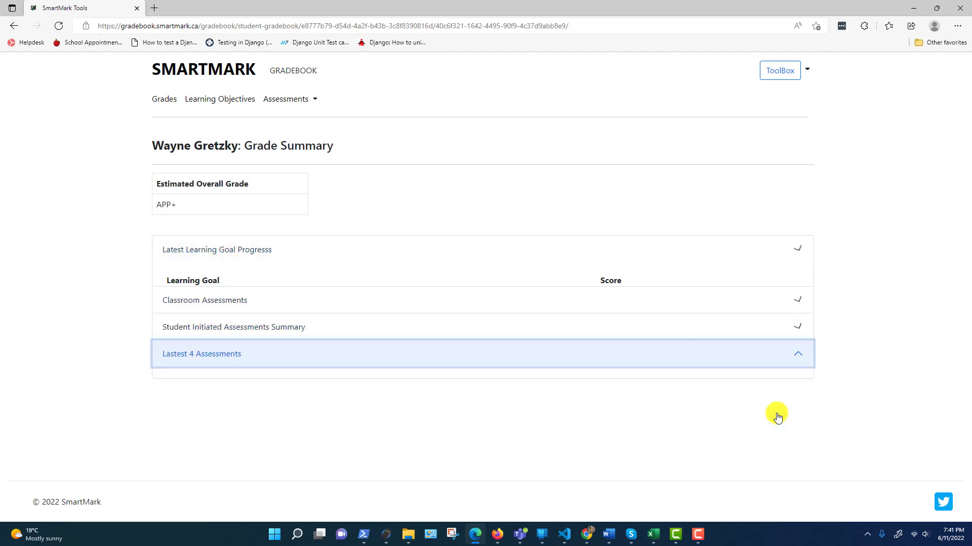
scroll(545, 385, "down", 2)
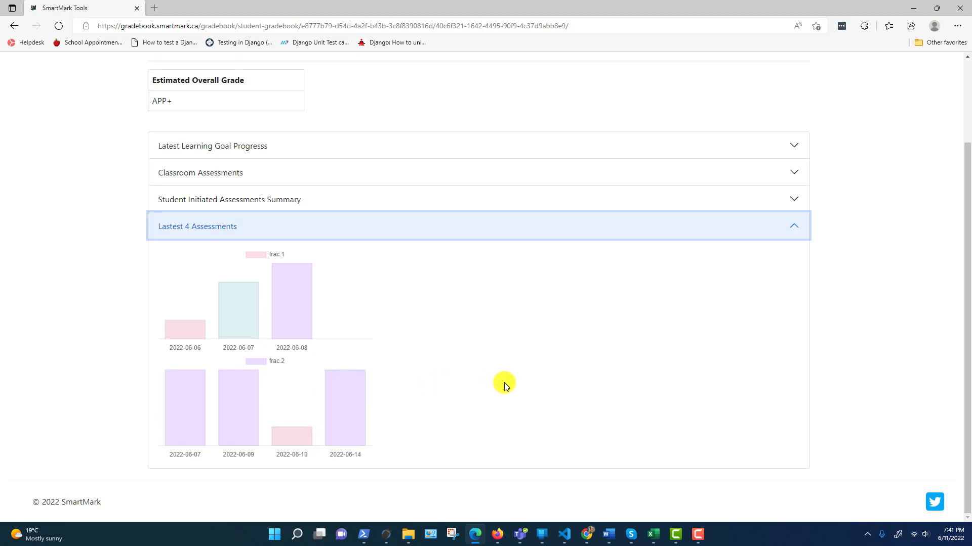
scroll(504, 383, "up", 2)
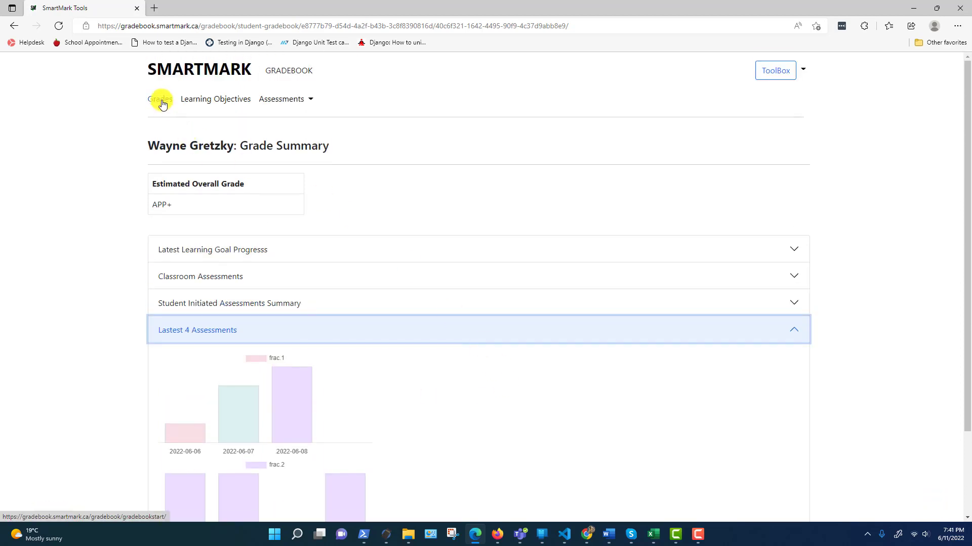
left_click(162, 102)
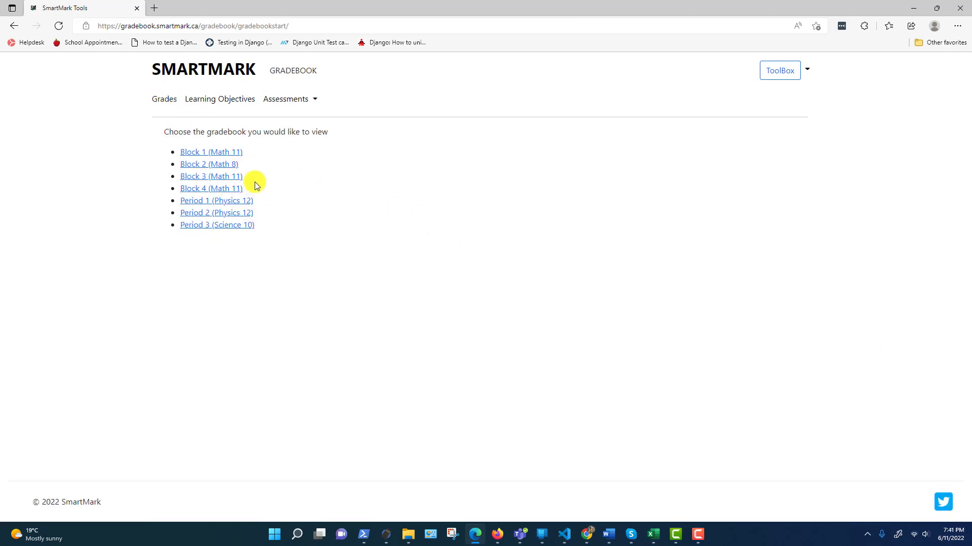
left_click(228, 164)
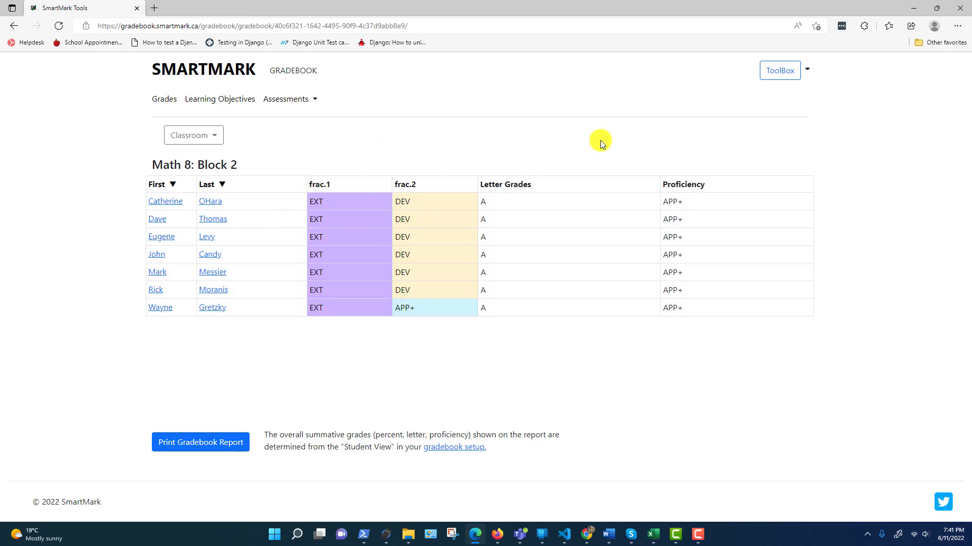
- In the grading setup, make the student view (8-9) show the grade level instead of the proficiency level, and submit the change
left_click(799, 74)
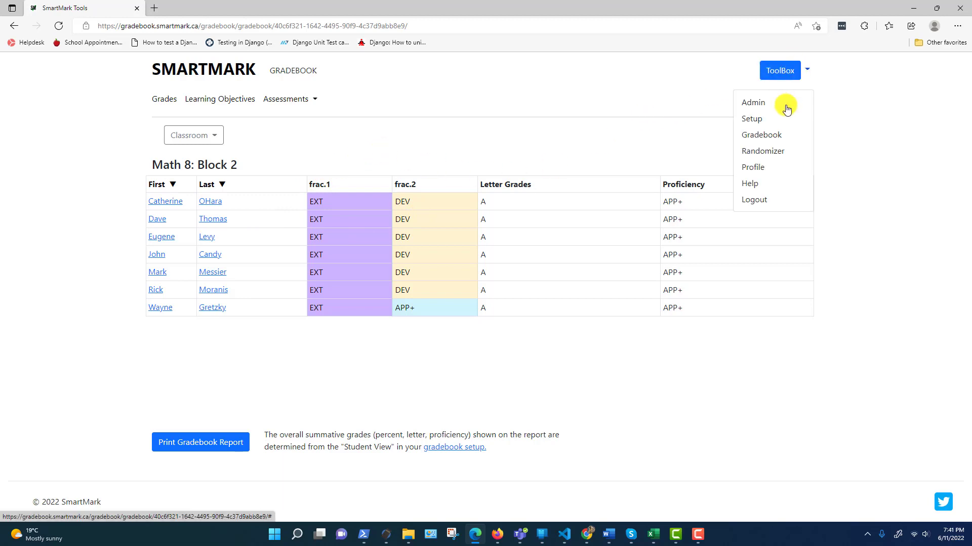
left_click(777, 118)
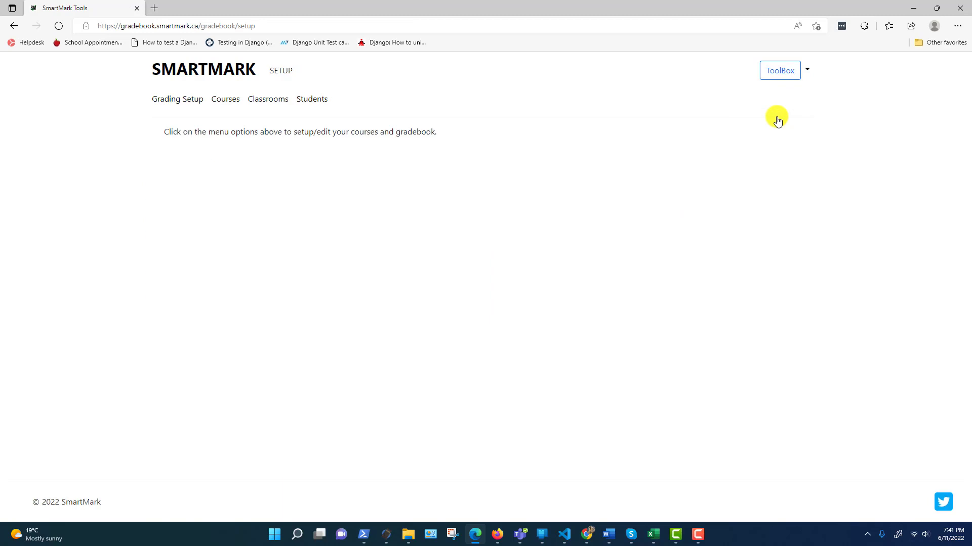
left_click(187, 99)
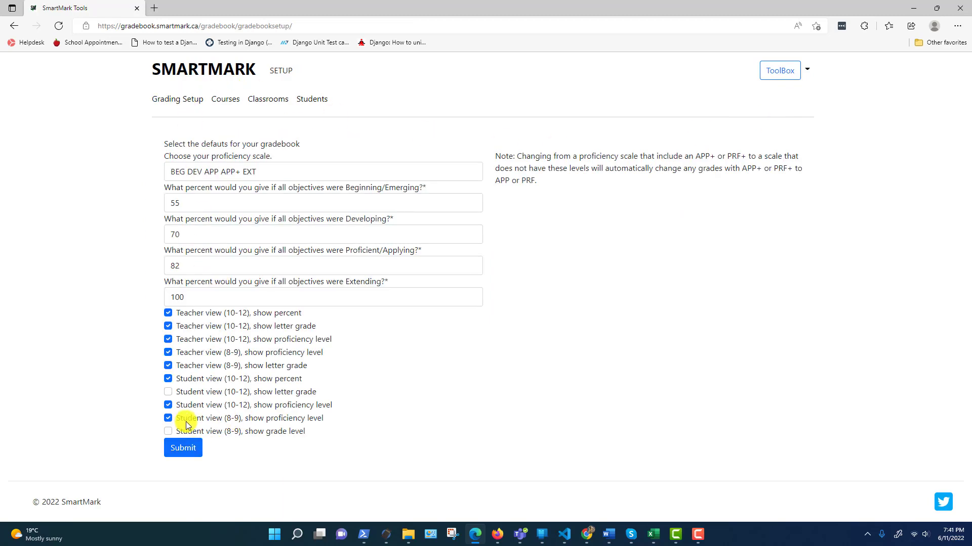
left_click(168, 419)
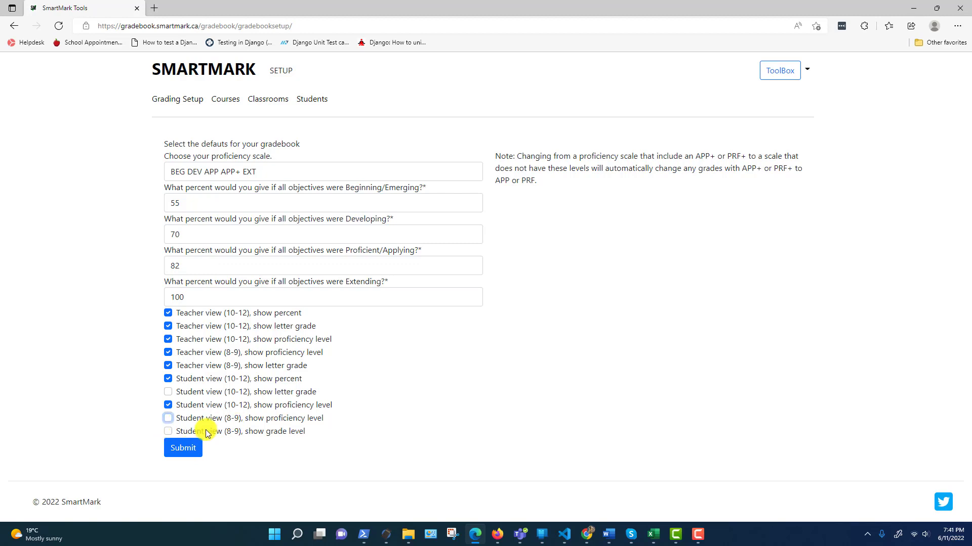
left_click(169, 431)
left_click(174, 447)
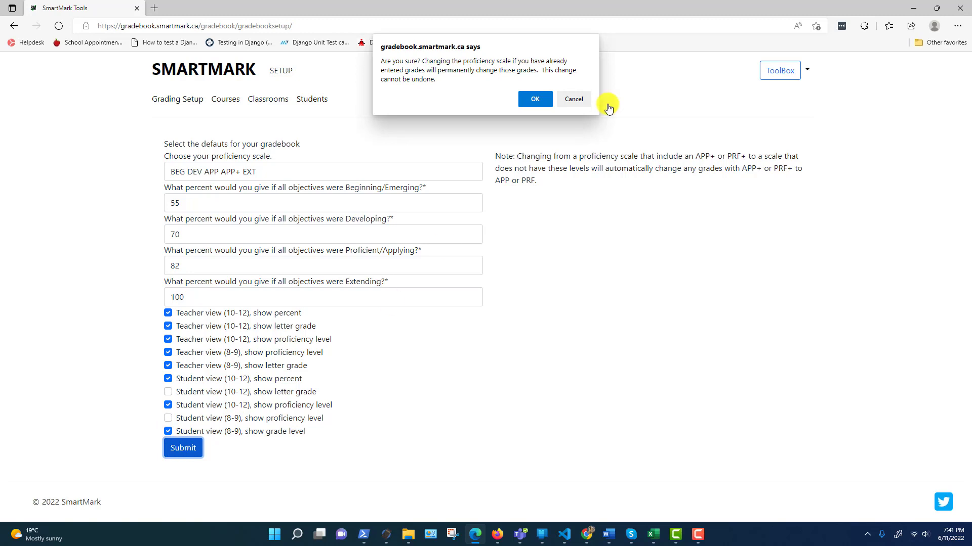
left_click(536, 99)
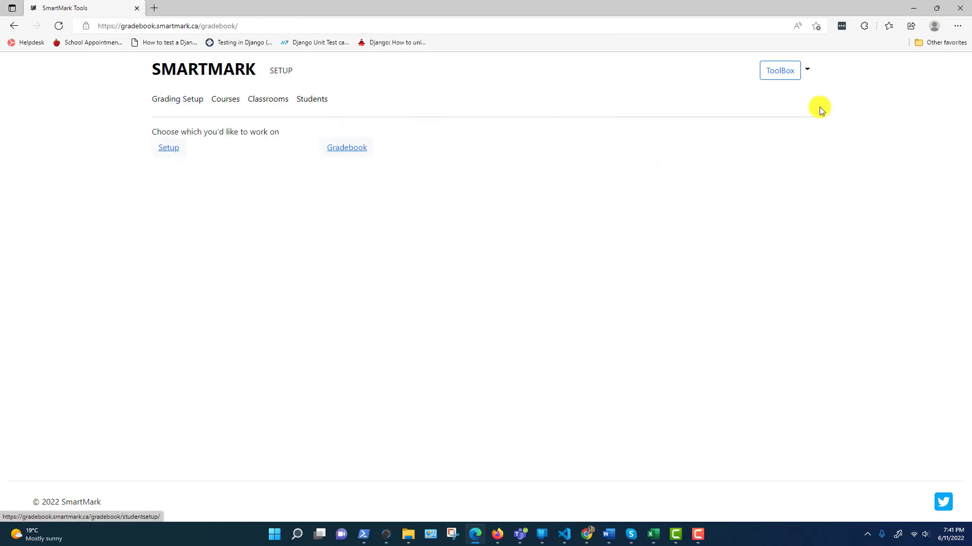
- Open the Block 2 (Math 8) gradebook to check the grades with the changed student view settings
left_click(798, 68)
left_click(785, 135)
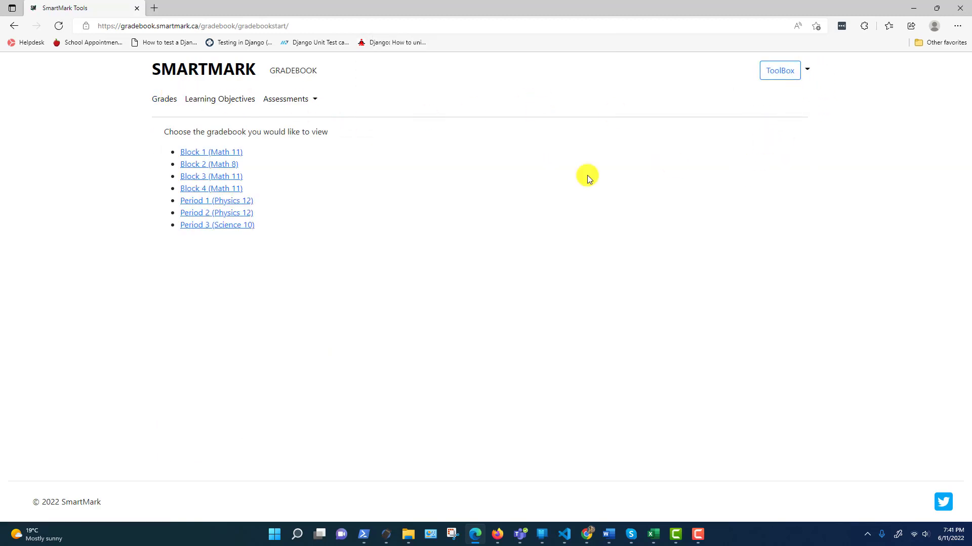
left_click(232, 164)
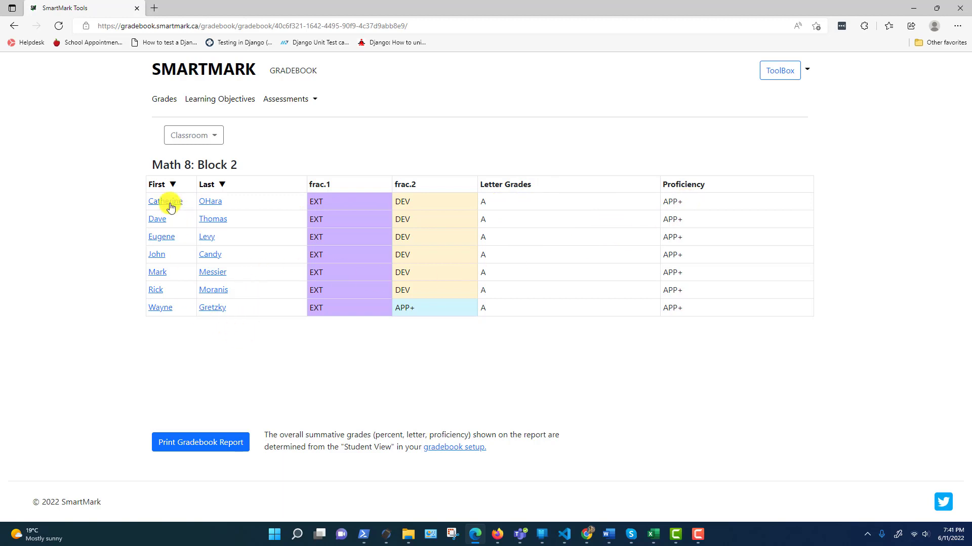
- Check the overall grade in the first listed student's grade summary, then return to the Block 2 (Math 8) gradebook
left_click(165, 203)
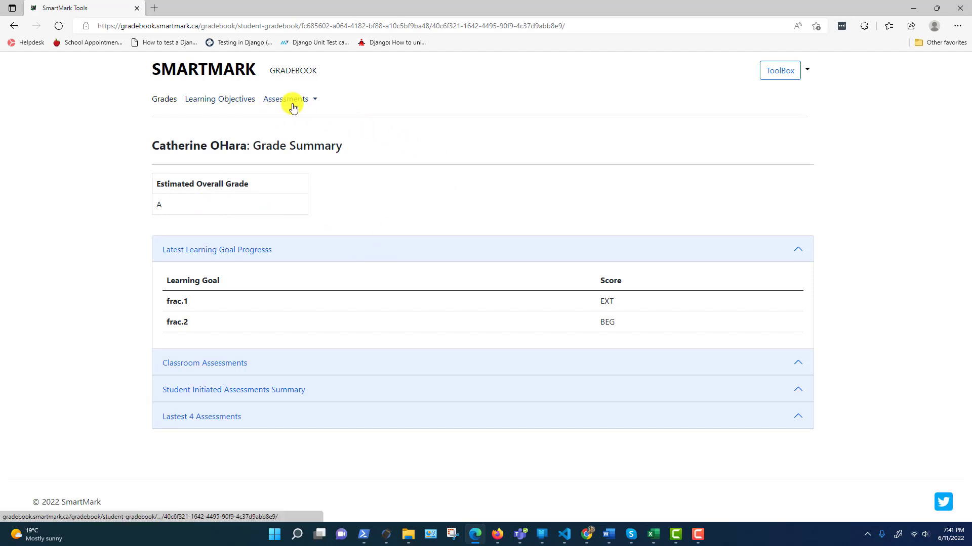
left_click(161, 99)
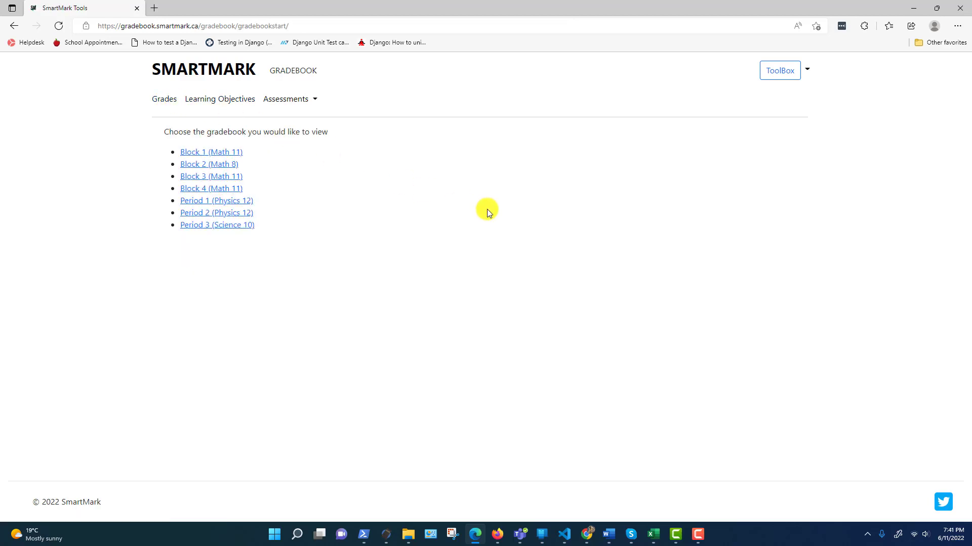
left_click(228, 163)
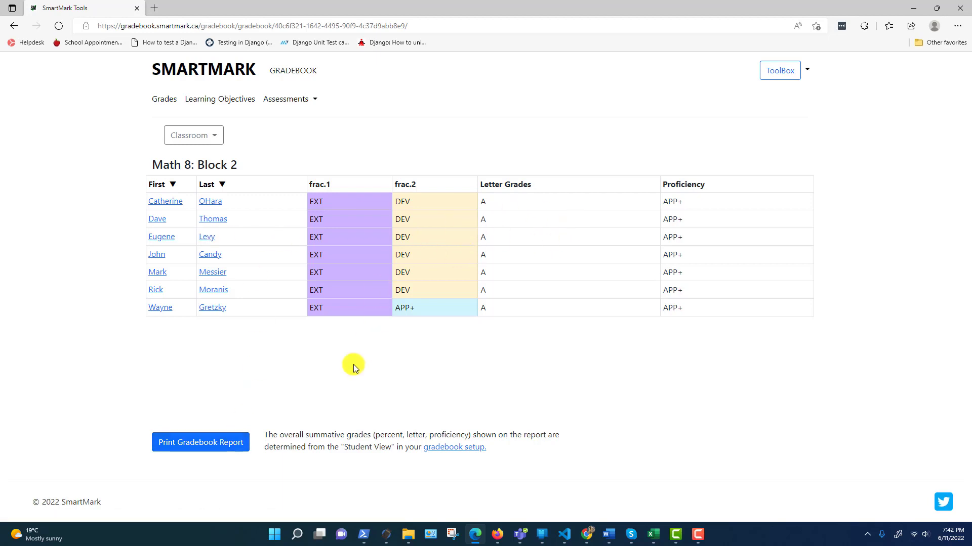
- Export the Block 2 gradebook report, review the downloaded gradebook (3).csv in Excel, and return to the gradebook in the browser
left_click(211, 443)
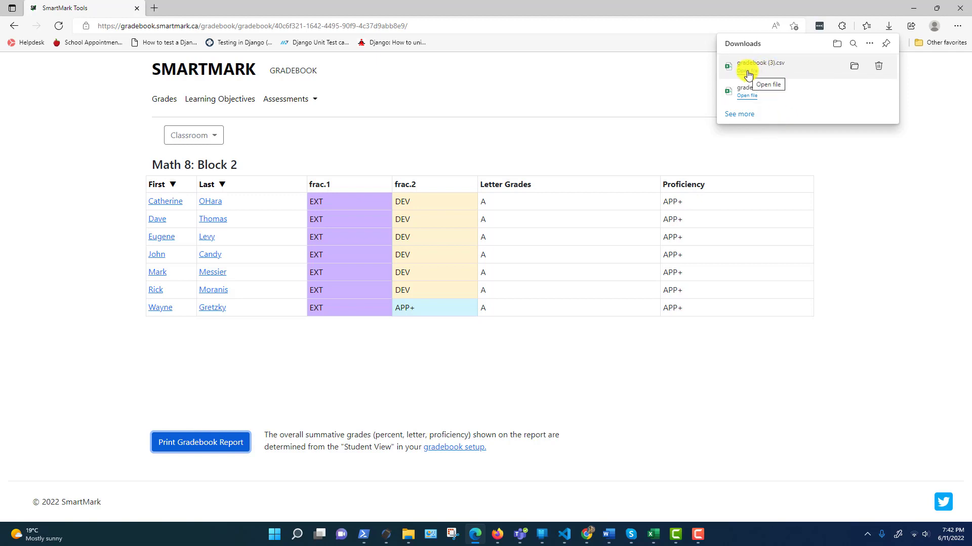
left_click(748, 75)
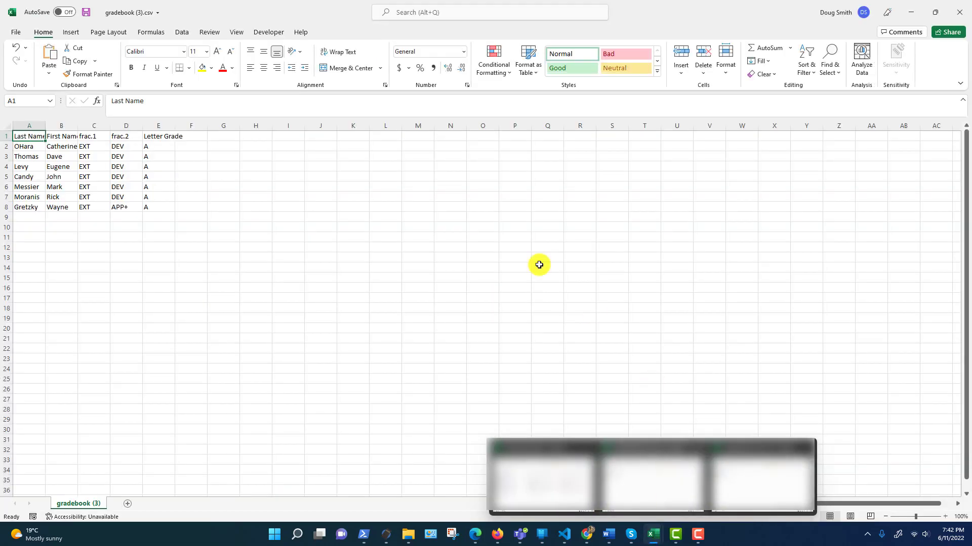
left_click(377, 187)
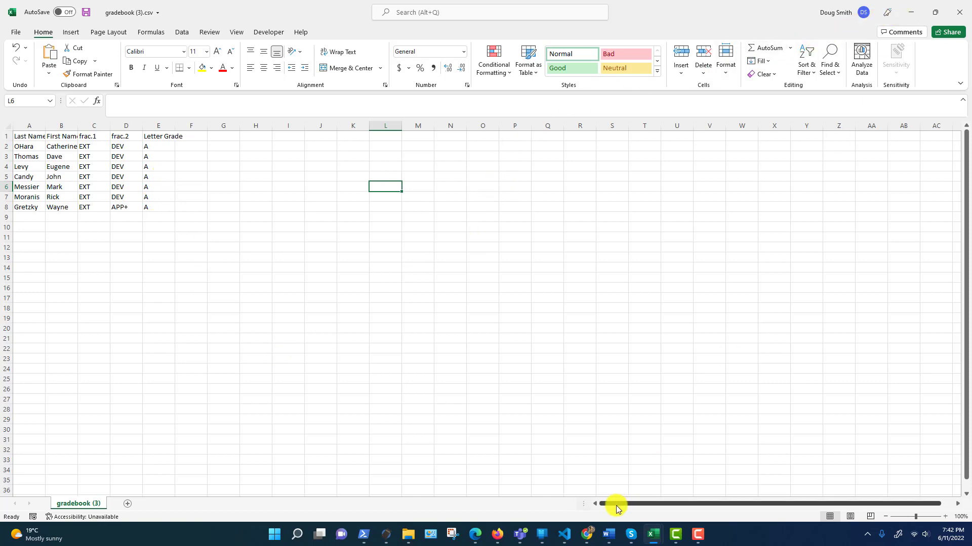
left_click(470, 536)
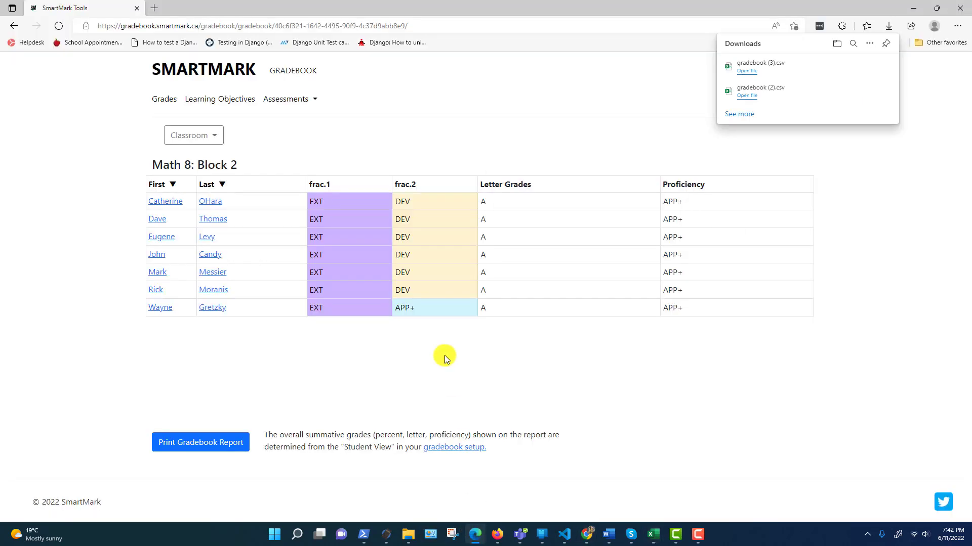
left_click(425, 345)
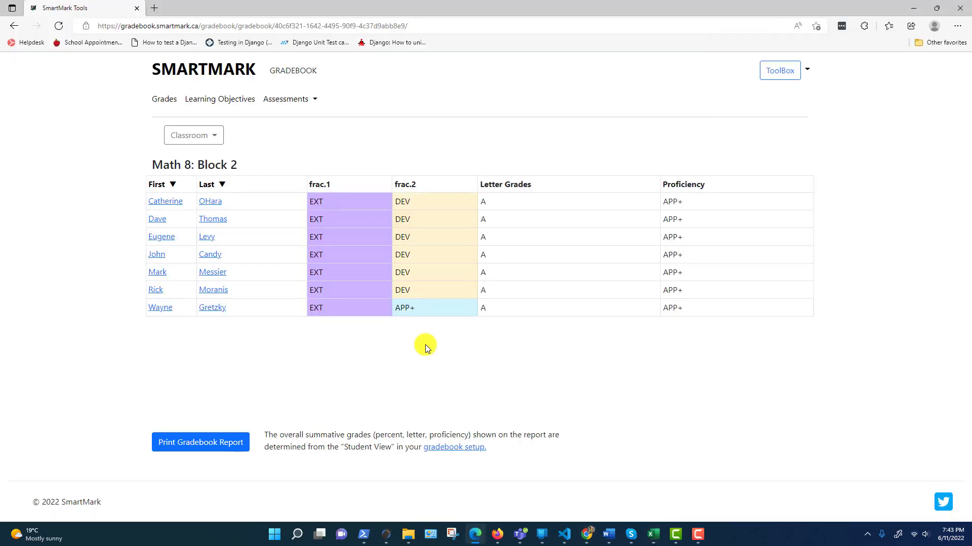